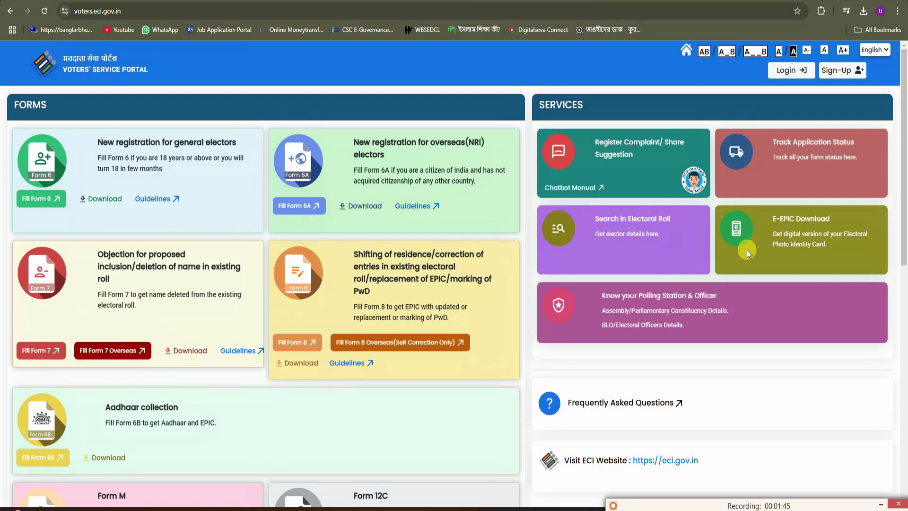
Open the voter account sign-up form and examine its mobile number, email, captcha, name and password fields
mouse_move(818, 59)
mouse_down()
mouse_move(843, 87)
mouse_move(864, 86)
mouse_up()
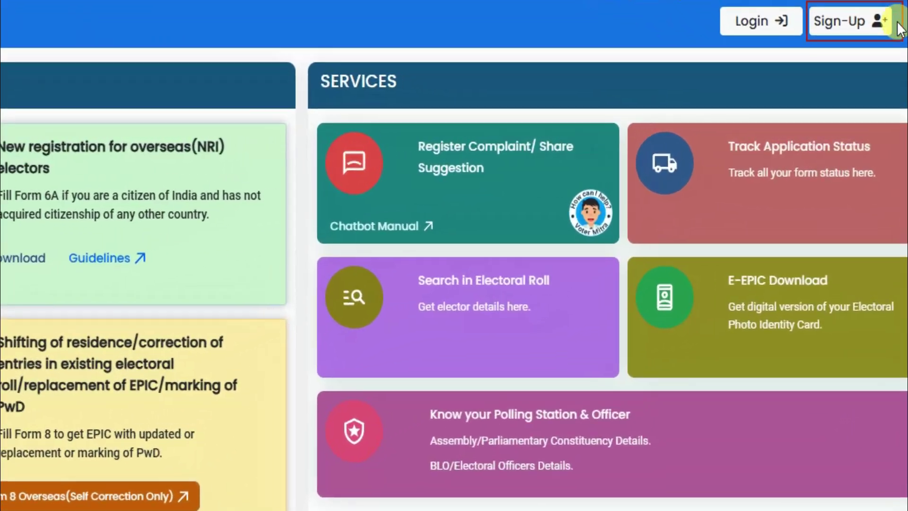
click(878, 38)
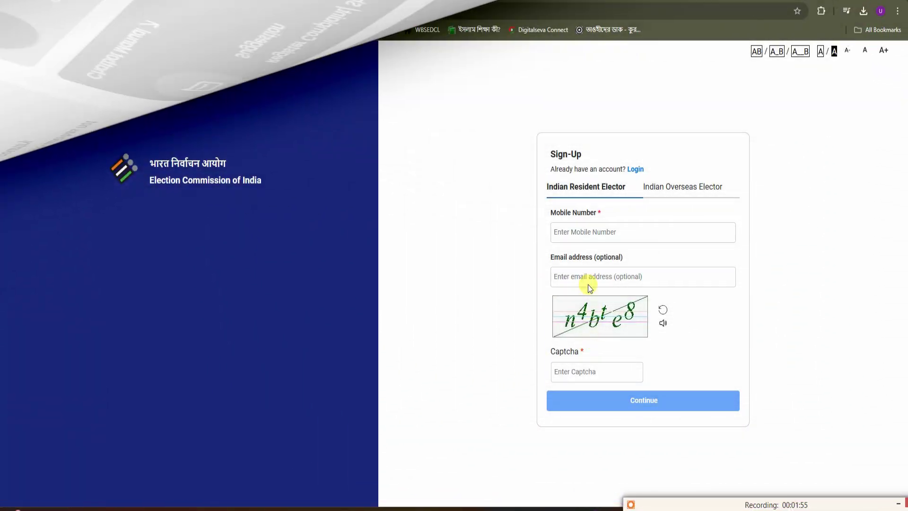
mouse_move(547, 219)
mouse_down()
mouse_move(588, 239)
mouse_move(632, 239)
mouse_up()
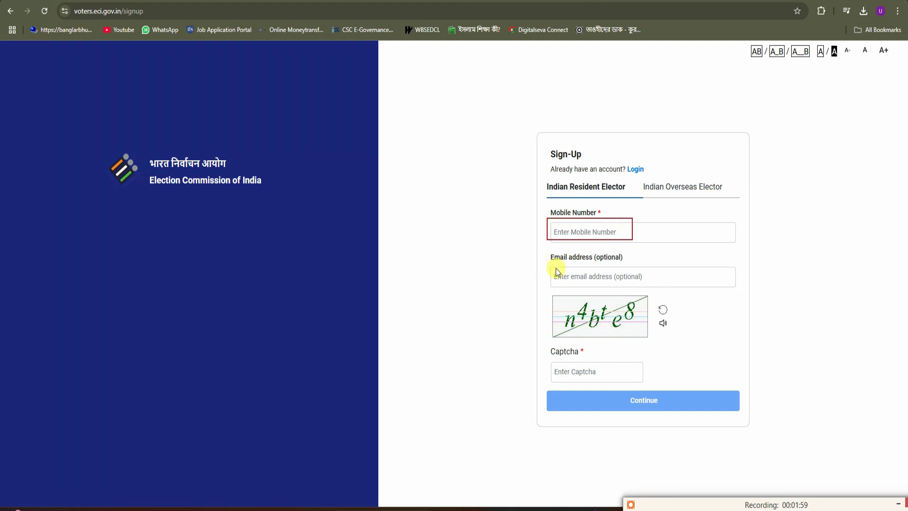
drag(549, 267, 635, 285)
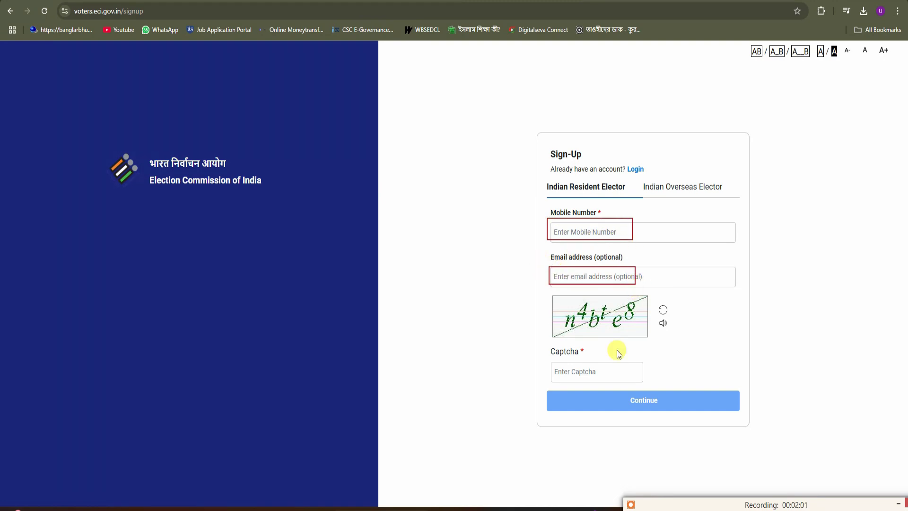
mouse_move(550, 363)
mouse_down()
mouse_move(610, 385)
mouse_move(645, 412)
mouse_up()
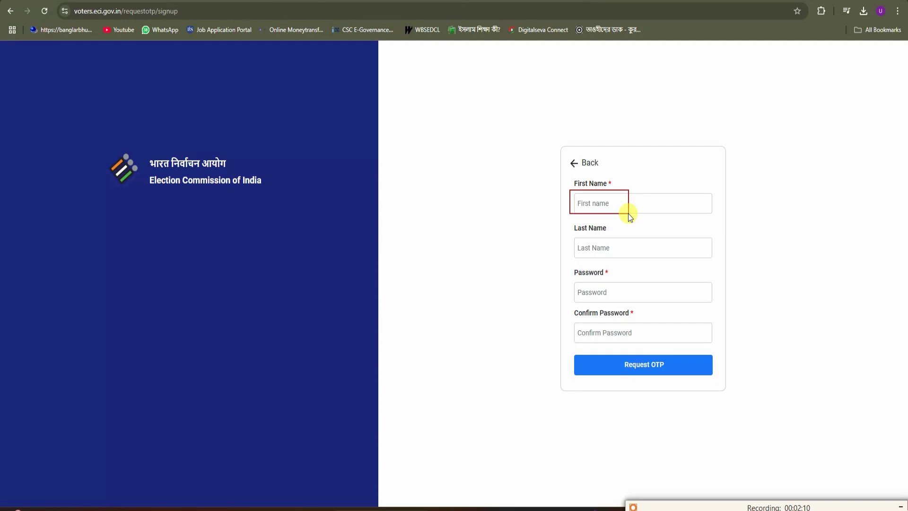
drag(572, 237, 642, 256)
drag(574, 282, 632, 300)
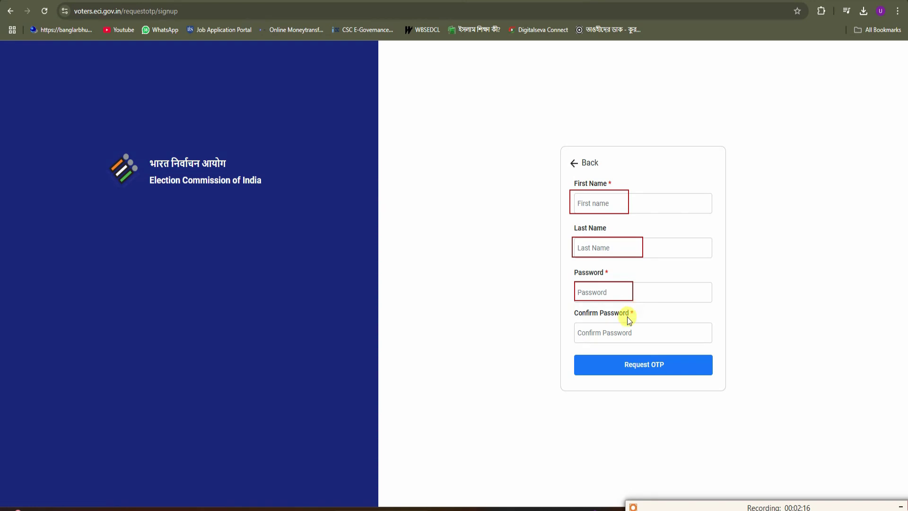
mouse_move(598, 339)
mouse_down()
mouse_move(631, 345)
mouse_move(654, 380)
mouse_move(671, 379)
mouse_up()
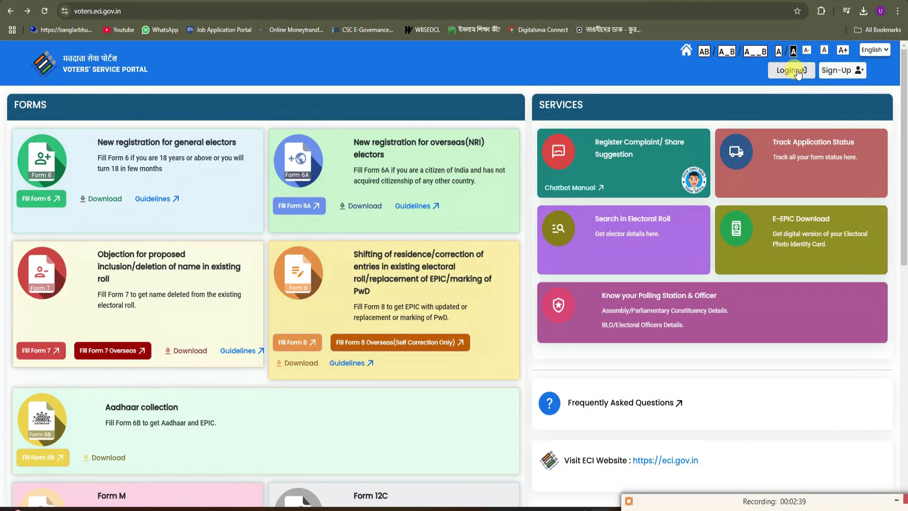
Log in to the portal and open Form 6 for new registration of general electors
click(799, 72)
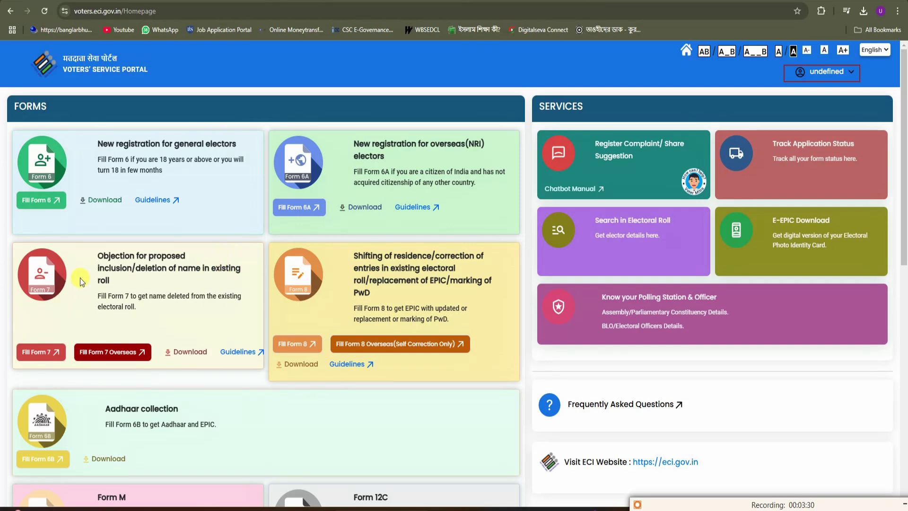
mouse_move(2, 124)
mouse_down()
mouse_move(276, 237)
mouse_move(264, 238)
mouse_up()
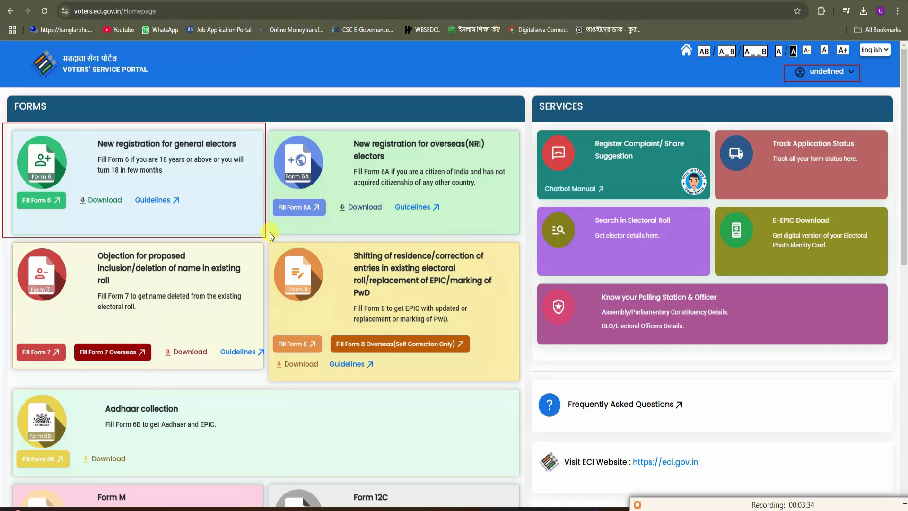
drag(22, 218, 64, 218)
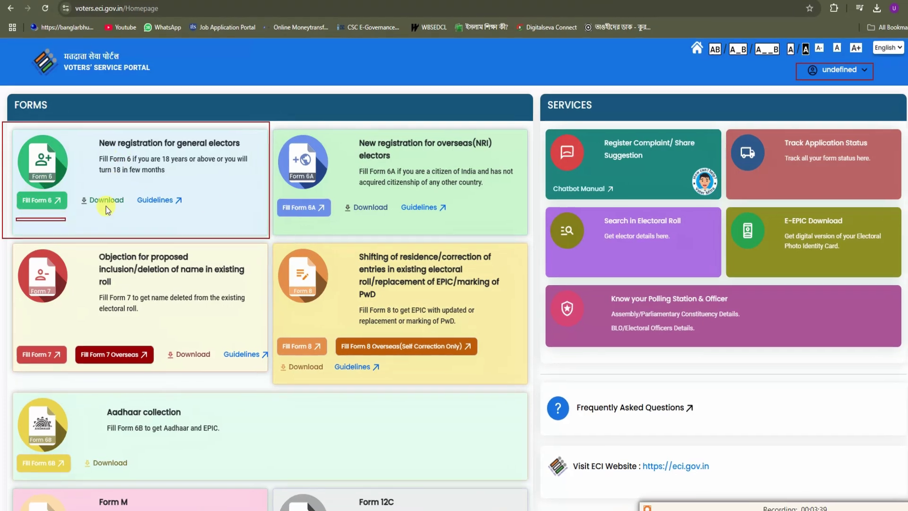
drag(108, 147, 191, 146)
drag(245, 140, 315, 138)
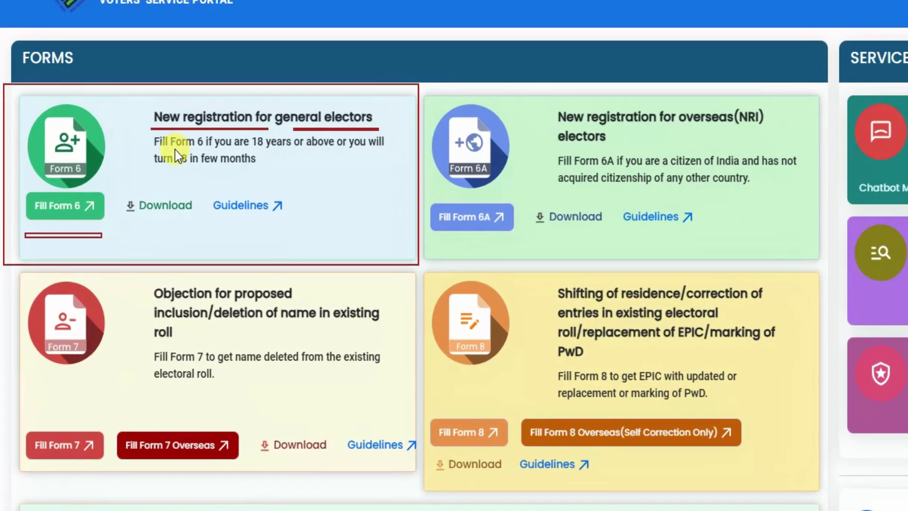
drag(175, 149, 206, 150)
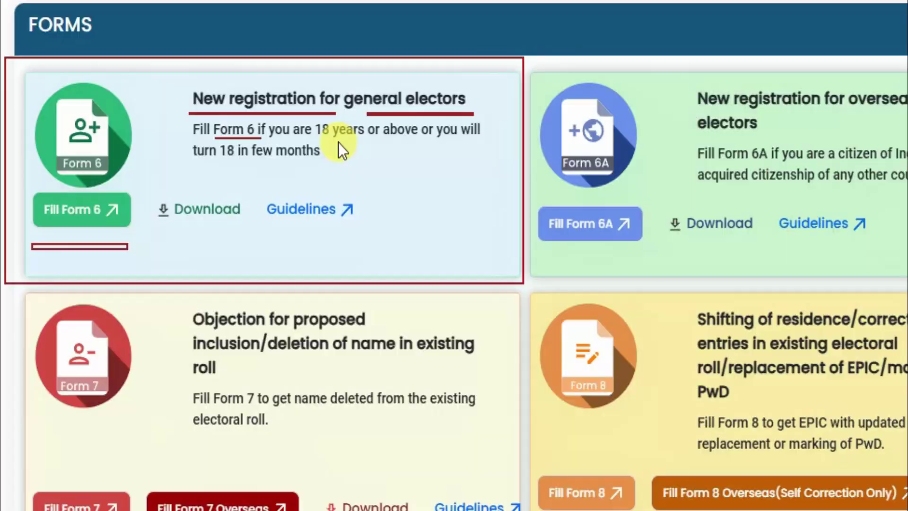
drag(323, 142, 371, 142)
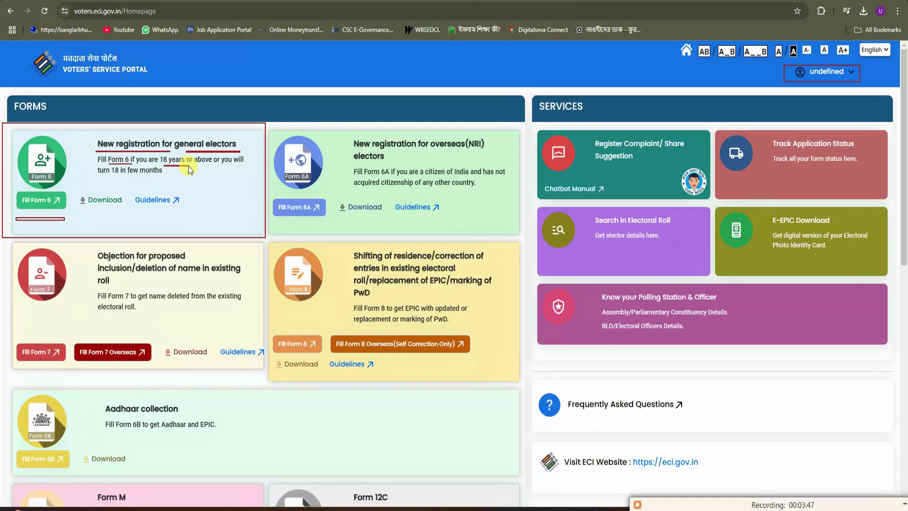
drag(197, 165, 206, 163)
click(41, 191)
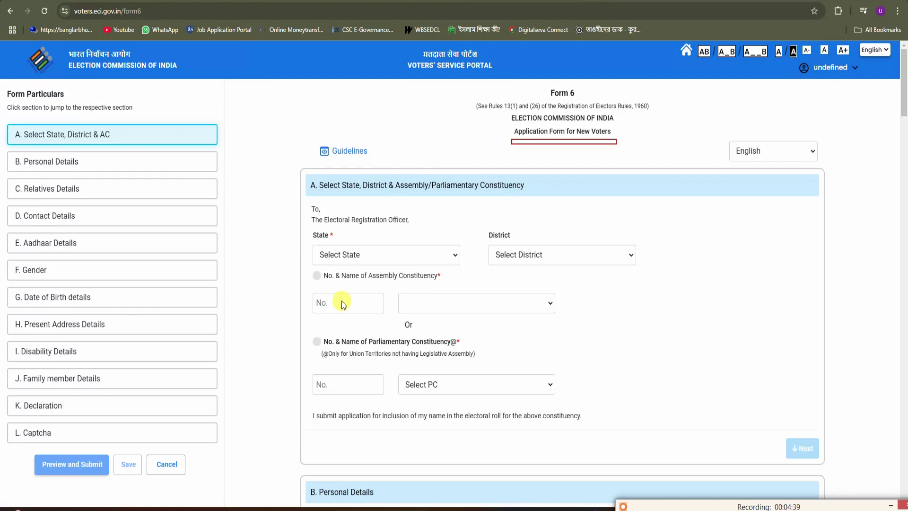
Set the state to West Bengal, district to DAKSHIN DINAJPUR and assembly constituency to Kushmandi, and proceed to Personal Details
mouse_move(309, 230)
mouse_down()
mouse_move(396, 265)
mouse_move(467, 275)
mouse_up()
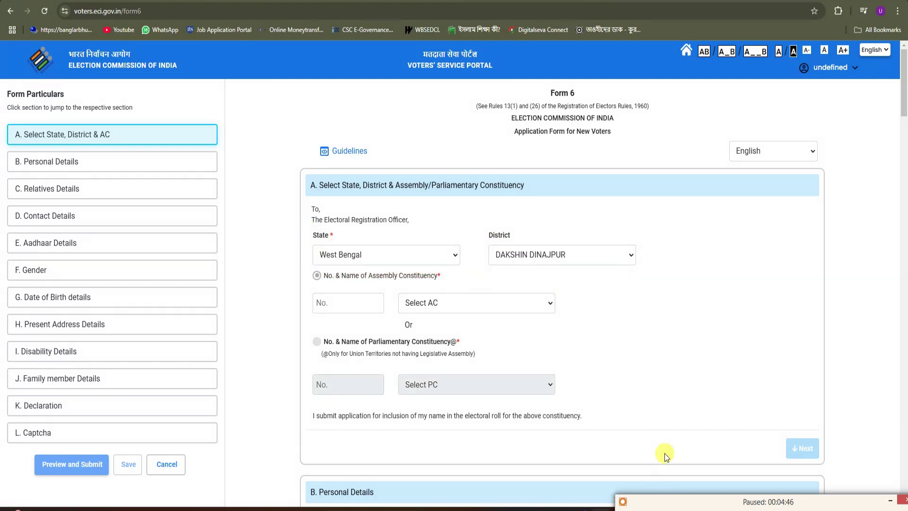
click(449, 308)
click(426, 389)
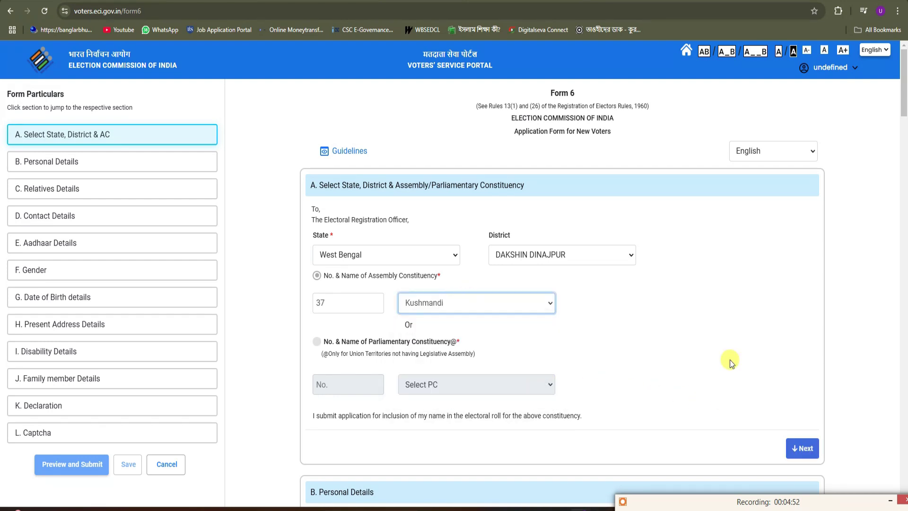
click(802, 449)
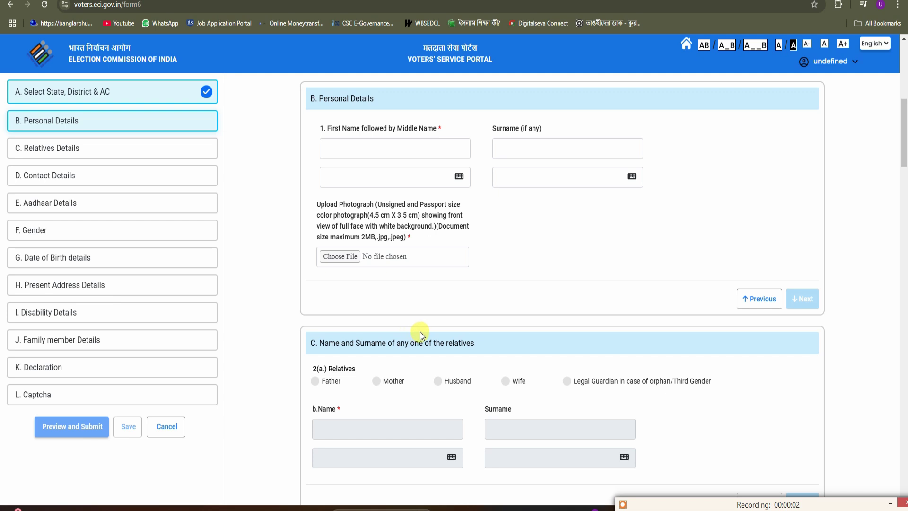
mouse_move(1, 76)
mouse_down()
mouse_move(227, 438)
mouse_move(226, 461)
mouse_up()
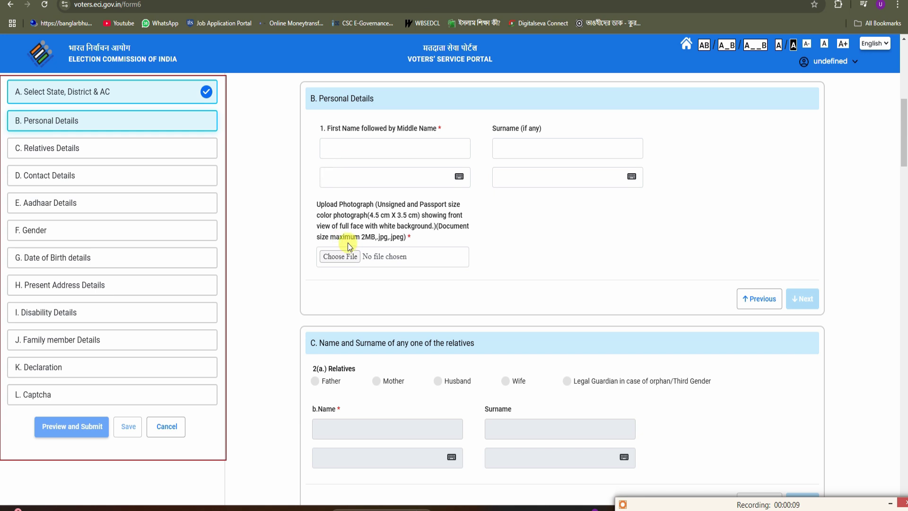
drag(201, 90, 222, 104)
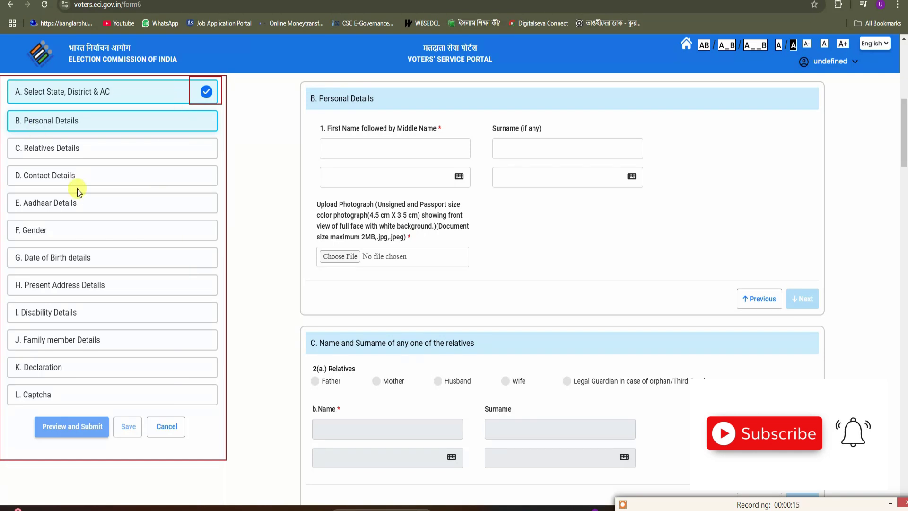
drag(186, 109, 216, 409)
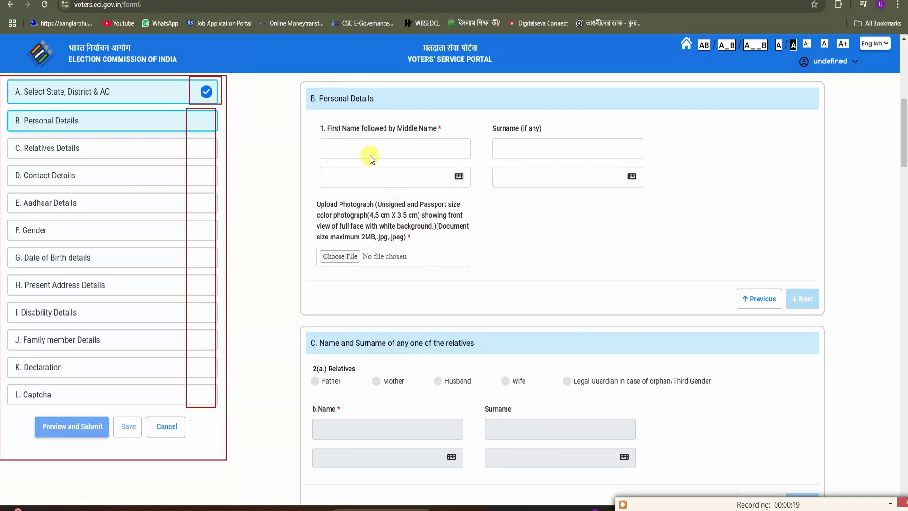
drag(302, 82, 321, 100)
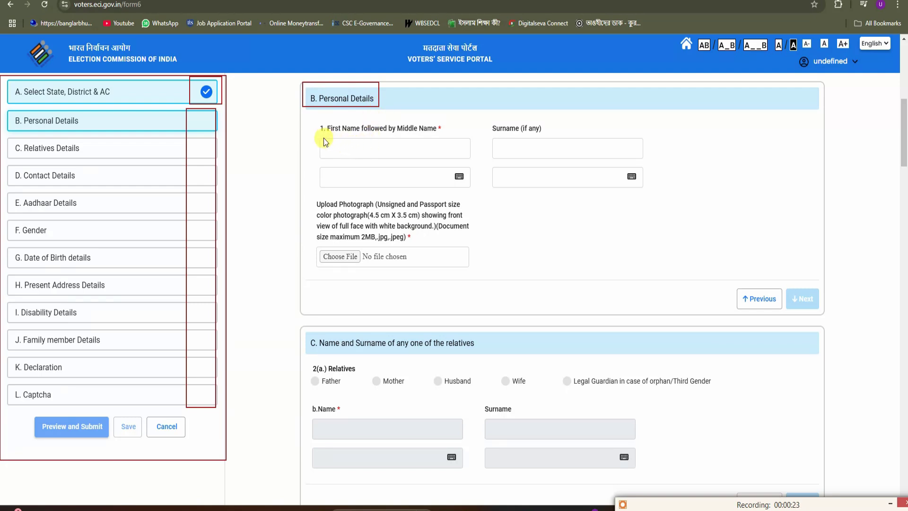
drag(327, 148, 416, 158)
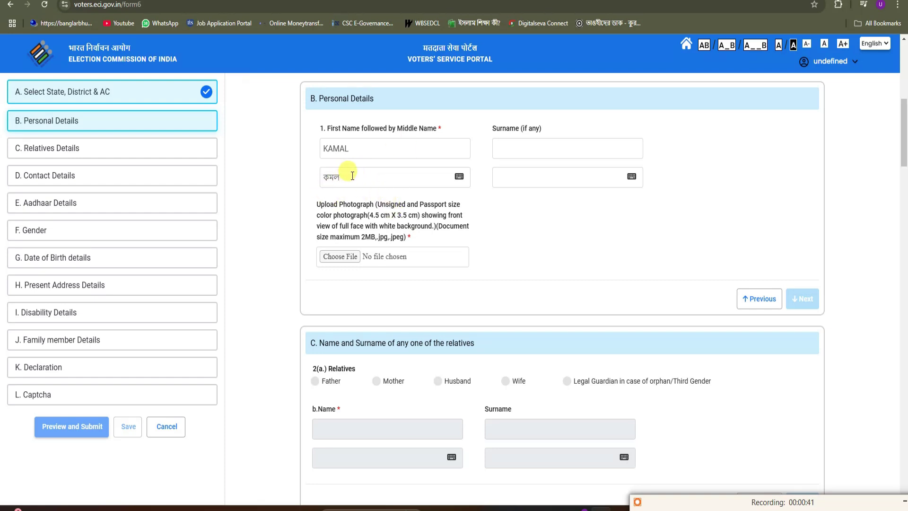
Try adding Bengali characters to the applicant's regional-language first name with the on-screen Inscript keyboard
click(459, 177)
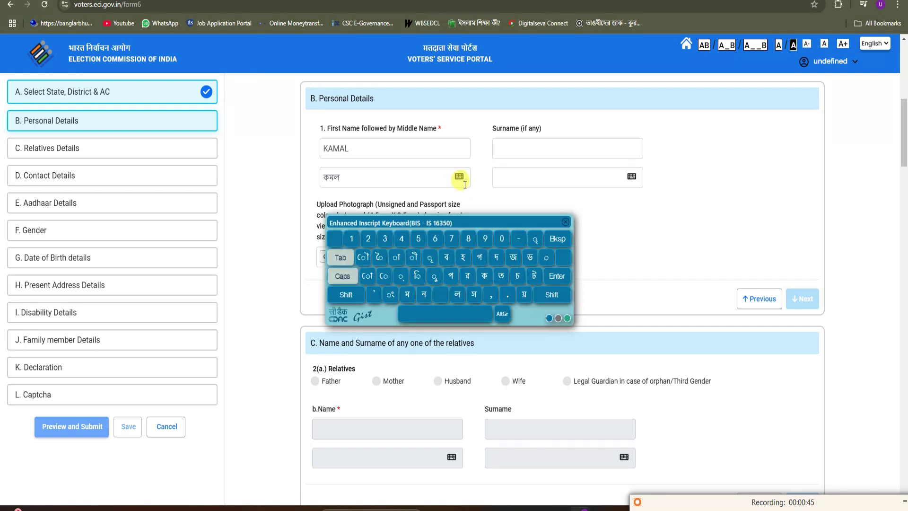
drag(482, 222, 686, 254)
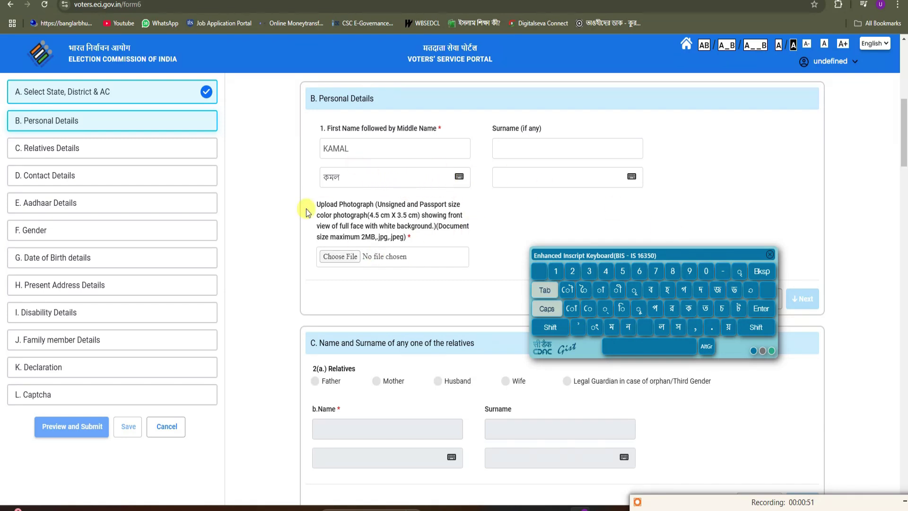
click(378, 179)
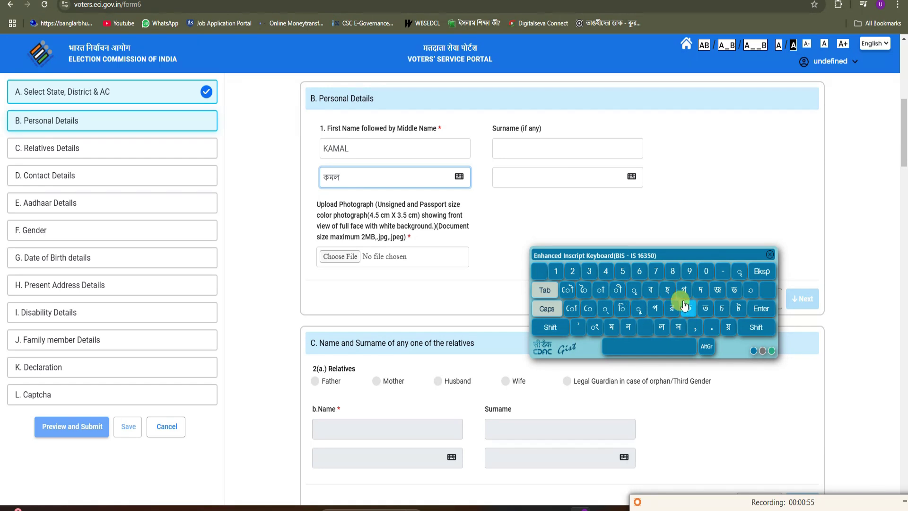
click(651, 290)
click(667, 289)
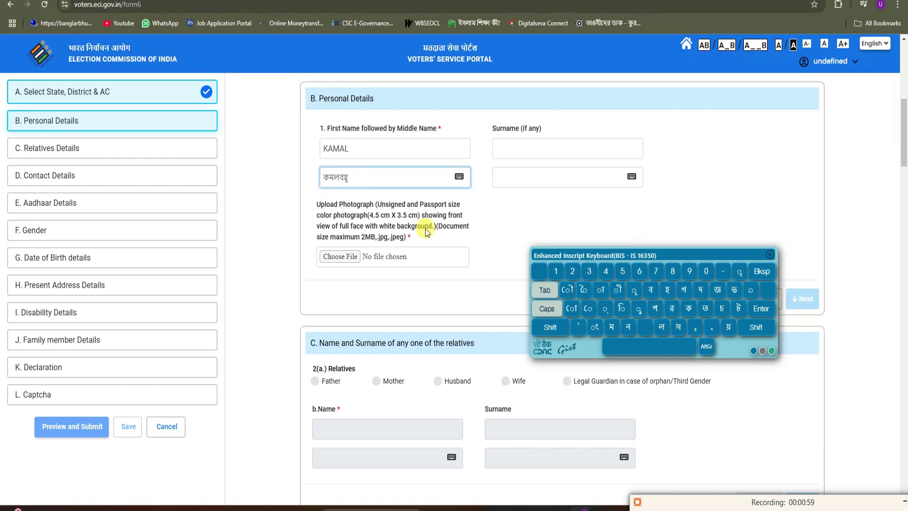
click(651, 289)
click(617, 291)
click(618, 301)
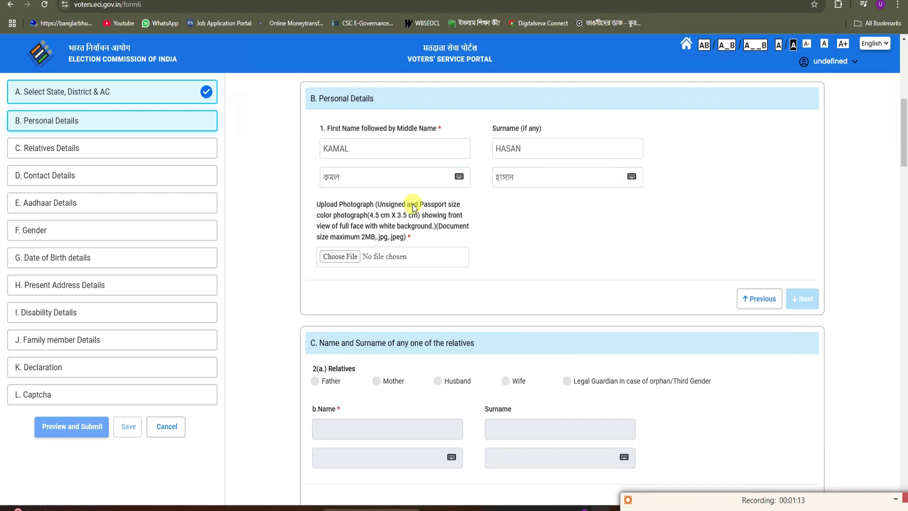
Upload "WhatsApp Image 2025-02-18 at 4.24.30 PM" as the applicant's photograph, save the crop and proceed to the relatives section
drag(319, 207, 374, 206)
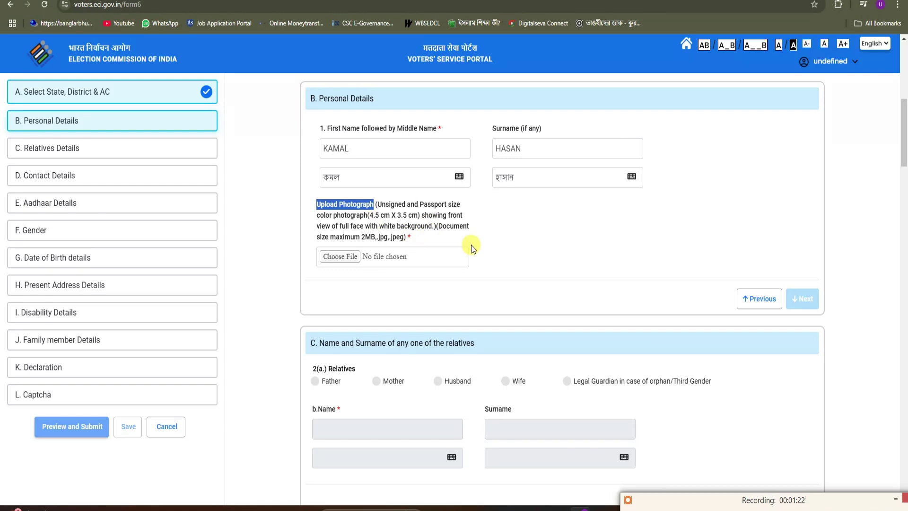
click(444, 239)
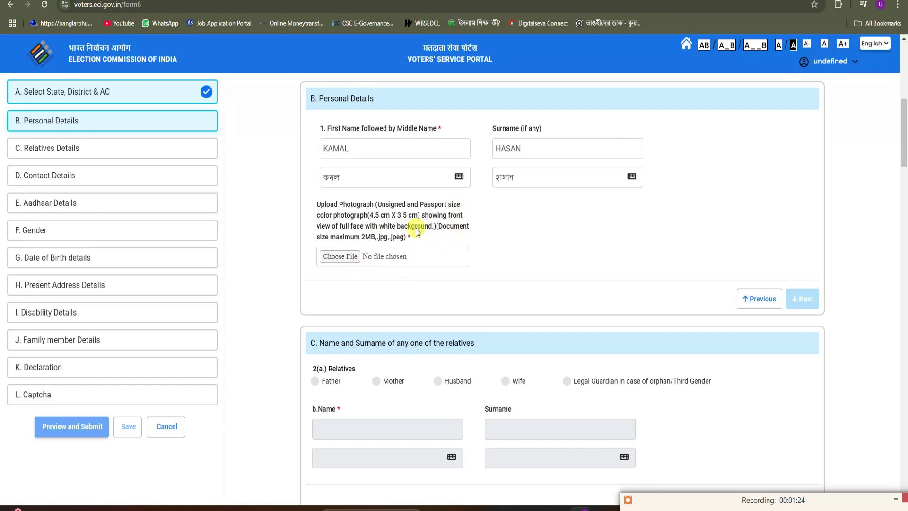
click(339, 256)
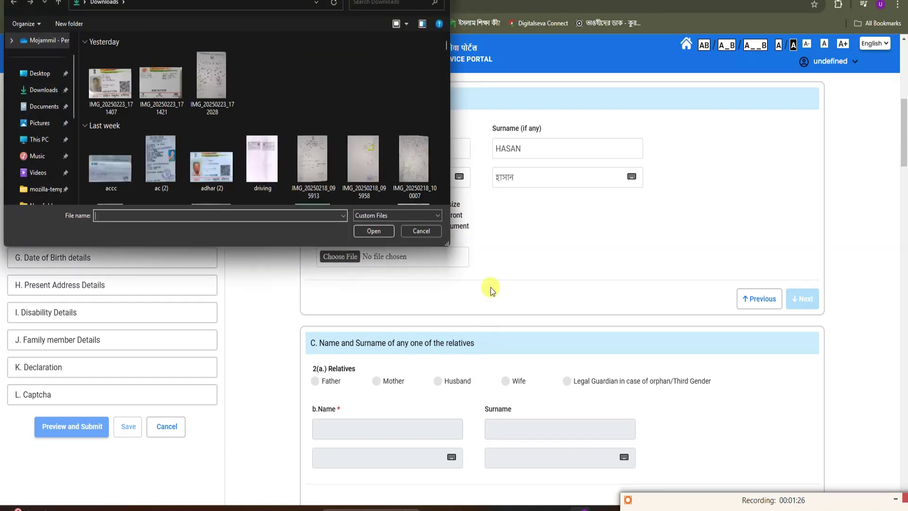
scroll(257, 151, down, 5)
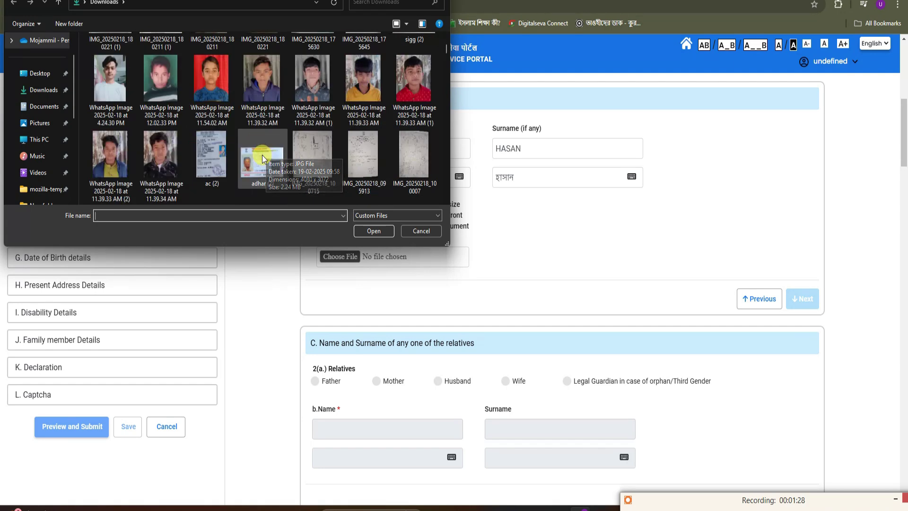
click(112, 78)
click(373, 232)
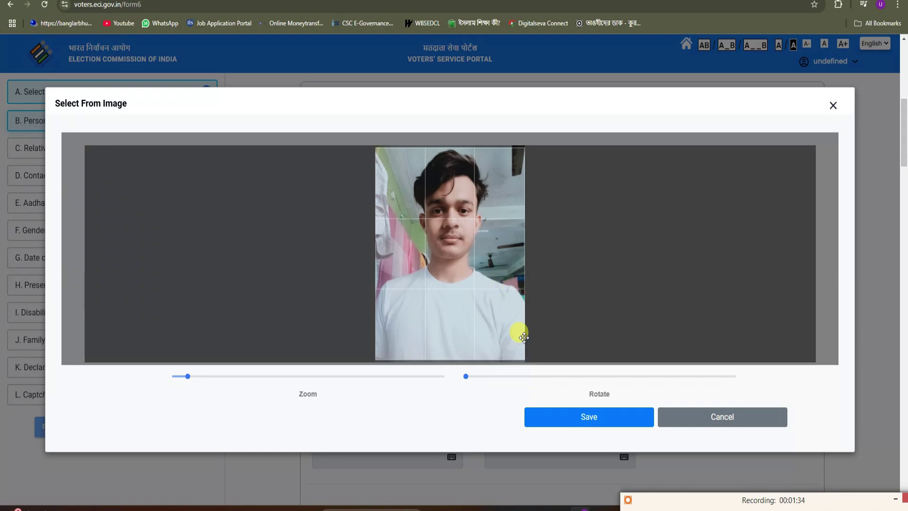
click(584, 418)
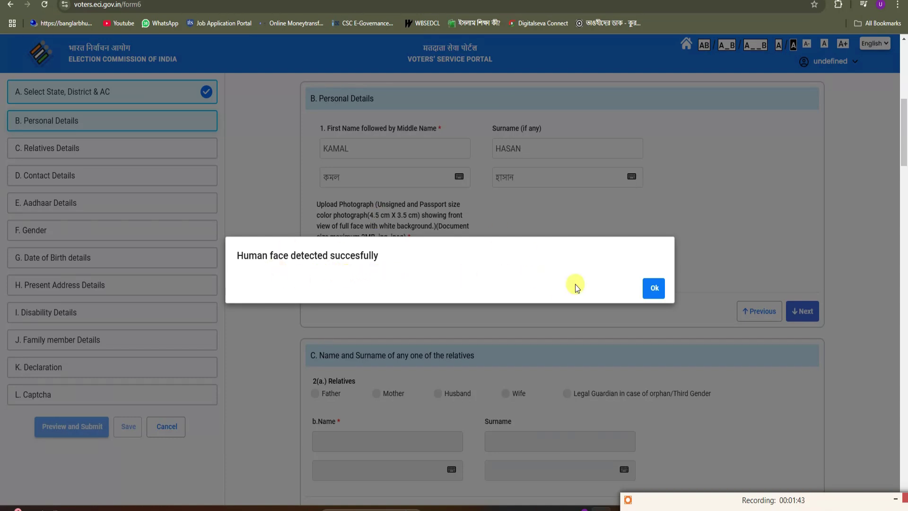
click(649, 286)
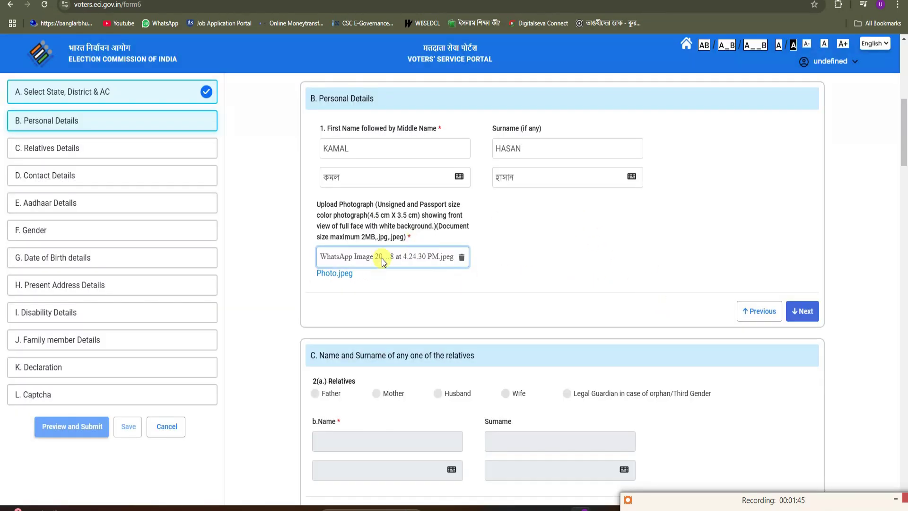
click(813, 310)
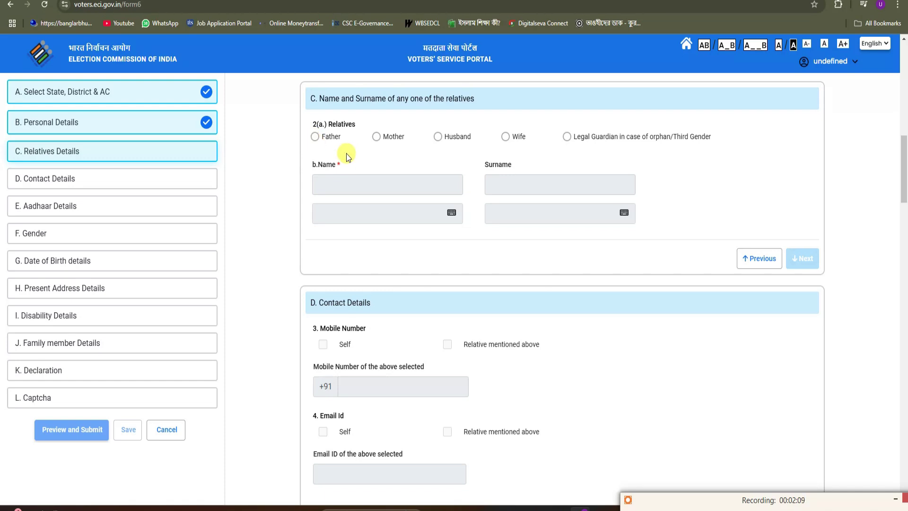
Choose Father as the relative in section C and enter DEMO as both the name and the surname
click(315, 137)
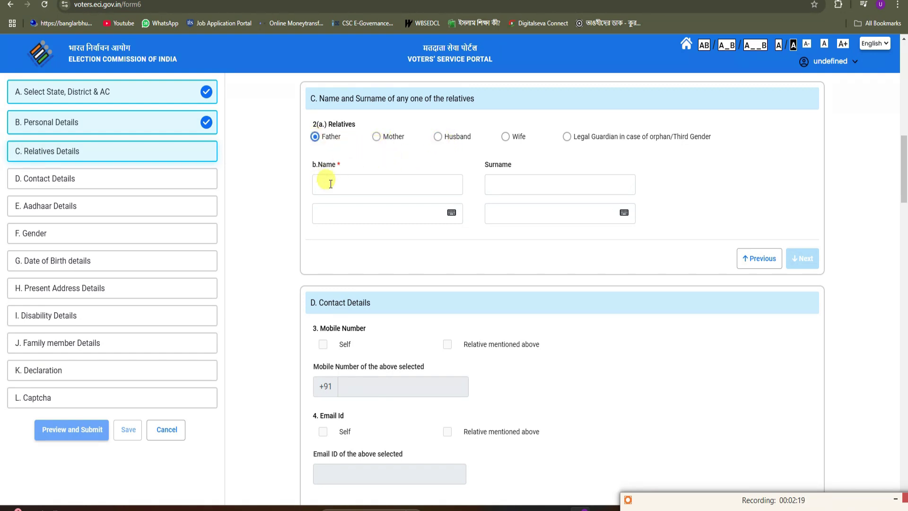
click(369, 181)
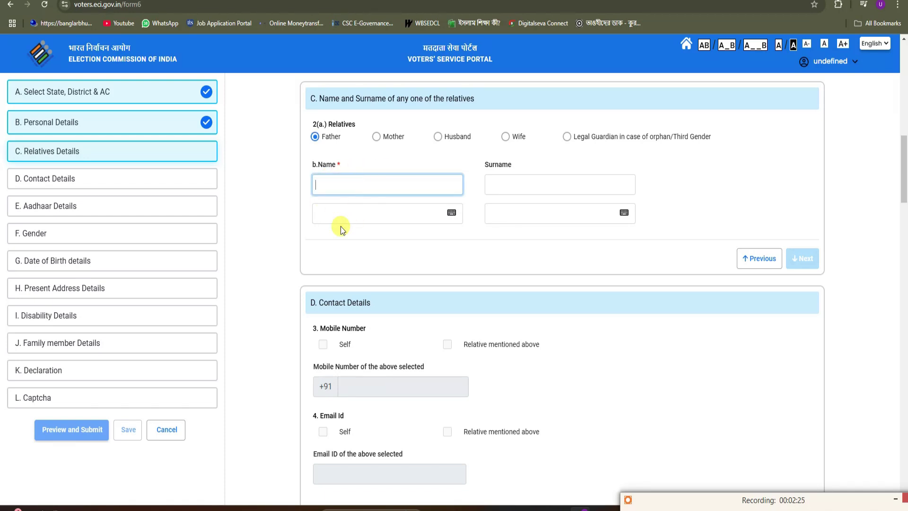
click(543, 178)
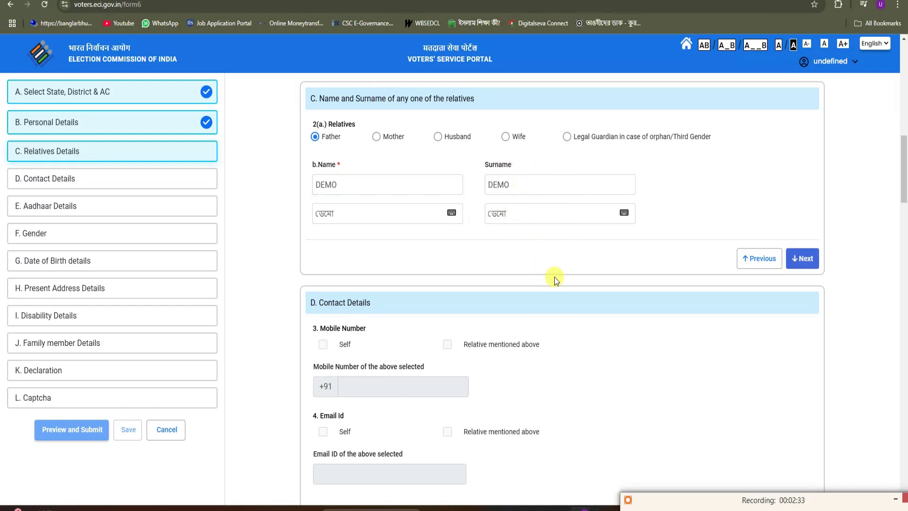
click(624, 213)
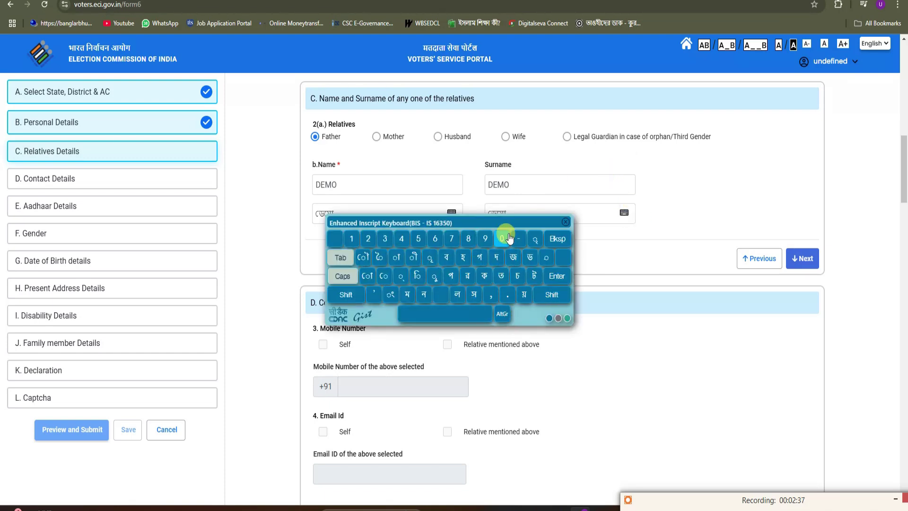
drag(503, 223, 509, 262)
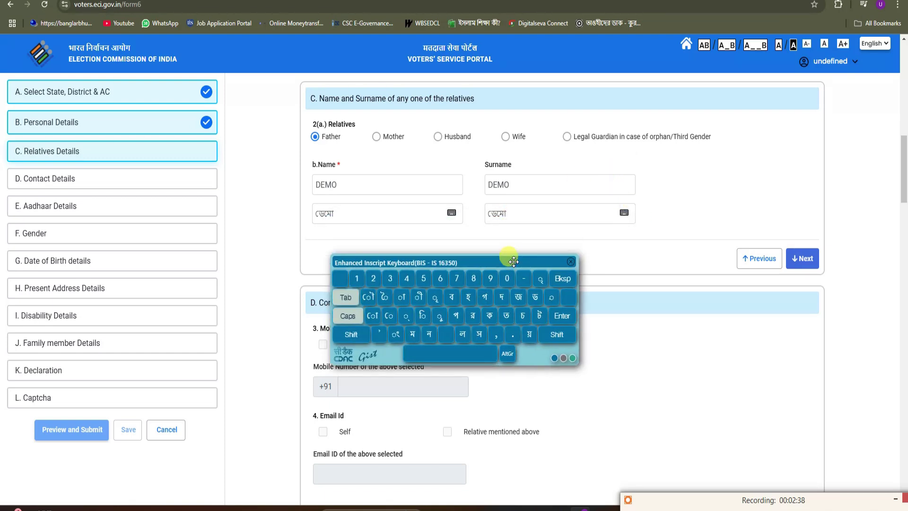
click(570, 262)
Proceed to Contact Details, mark both the mobile number and the email ID as Self, and continue to Aadhaar Details
click(804, 258)
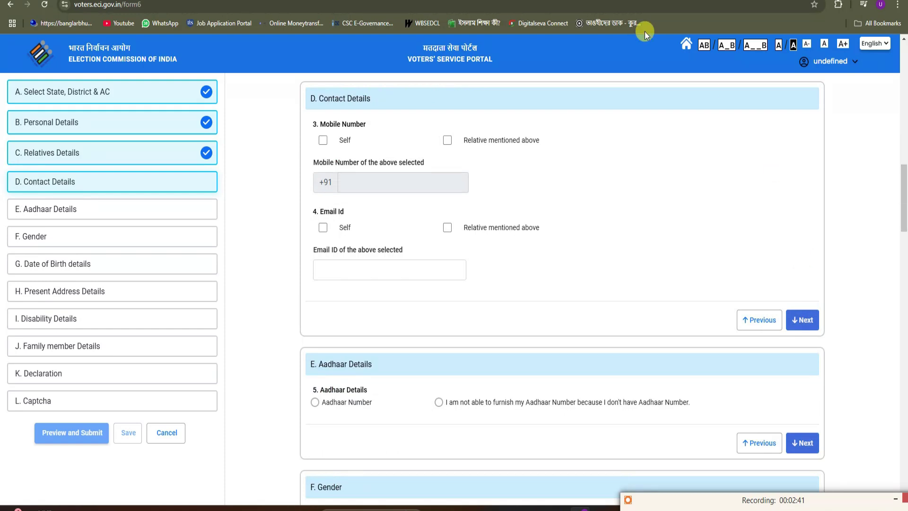
click(324, 141)
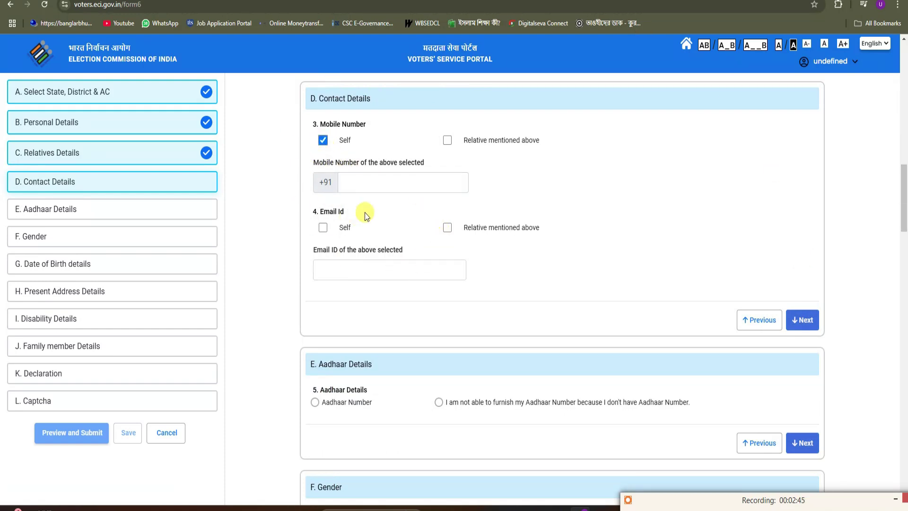
click(324, 229)
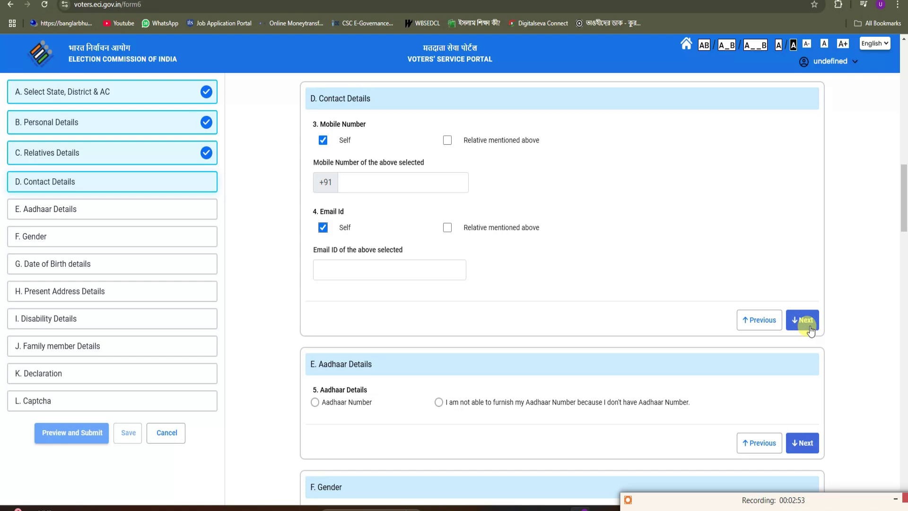
scroll(563, 293, down, 5)
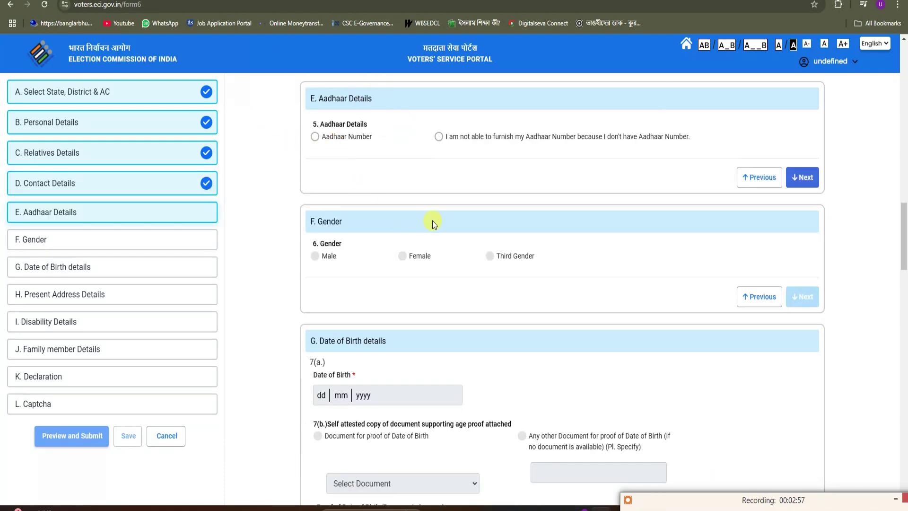
Select the Aadhaar Number option, set the gender to Male and proceed to Date of Birth details
click(315, 138)
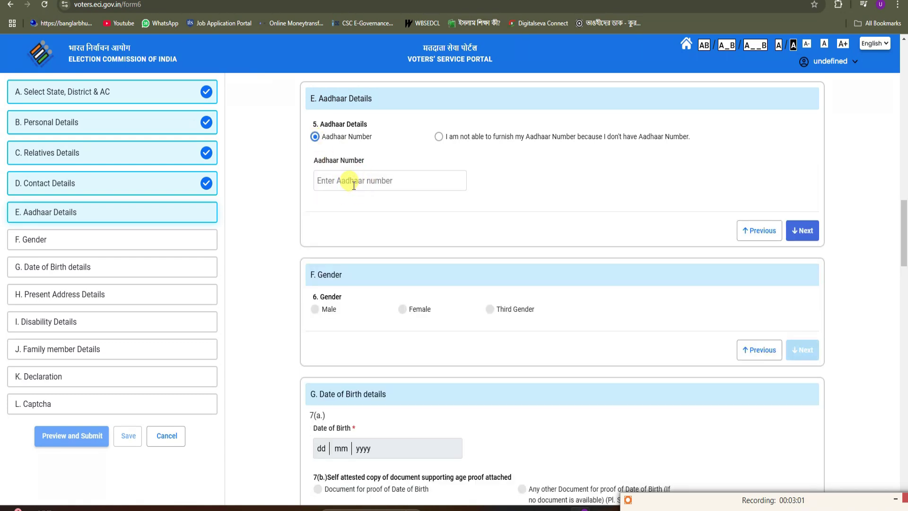
click(804, 231)
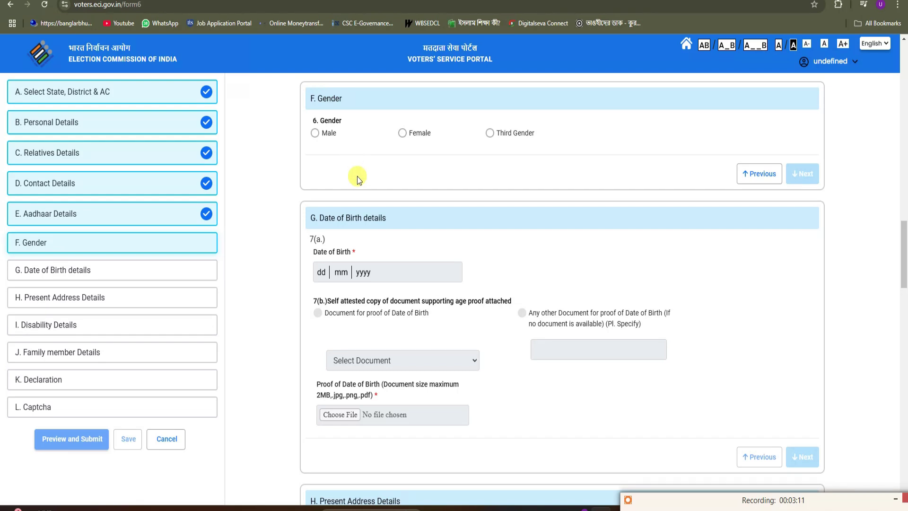
click(315, 134)
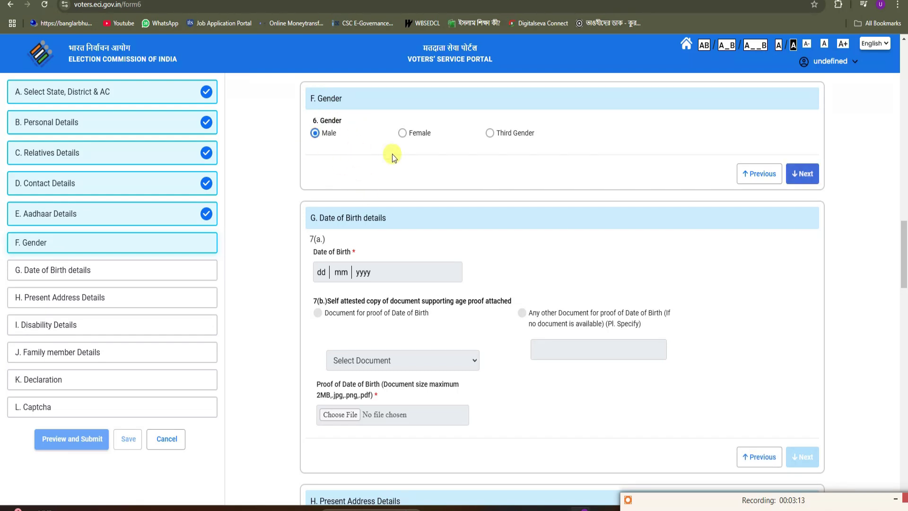
click(802, 174)
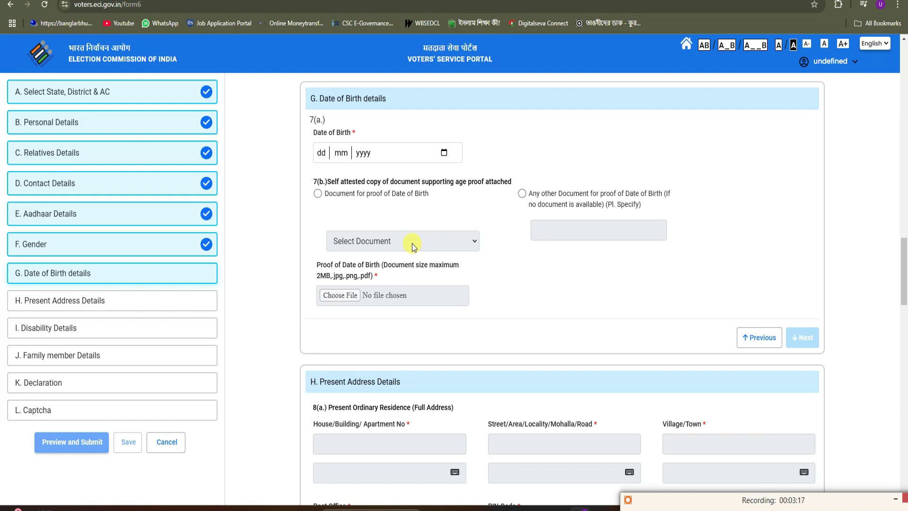
Enter the applicant's date of birth in section G
click(444, 153)
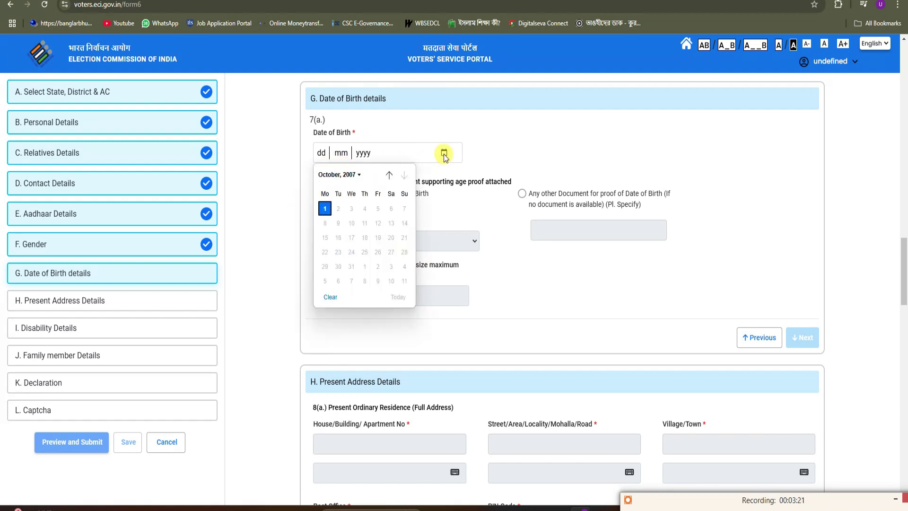
click(350, 175)
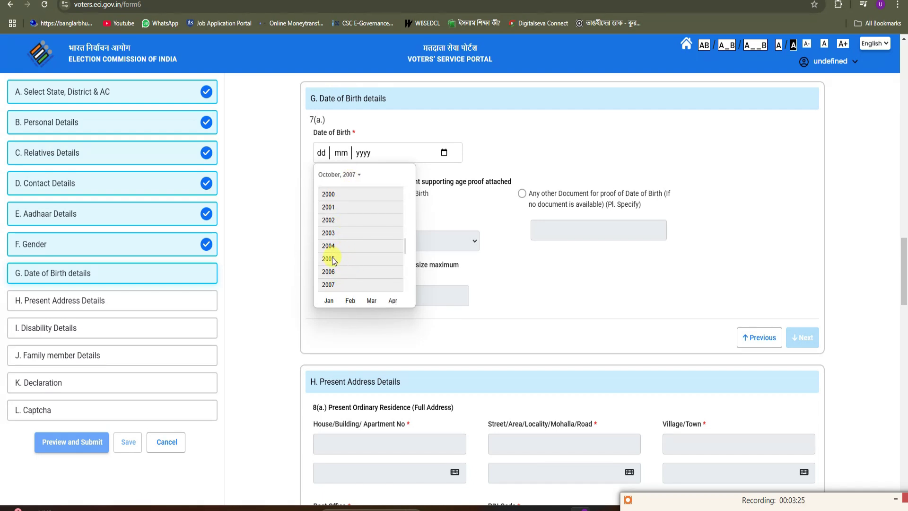
click(331, 259)
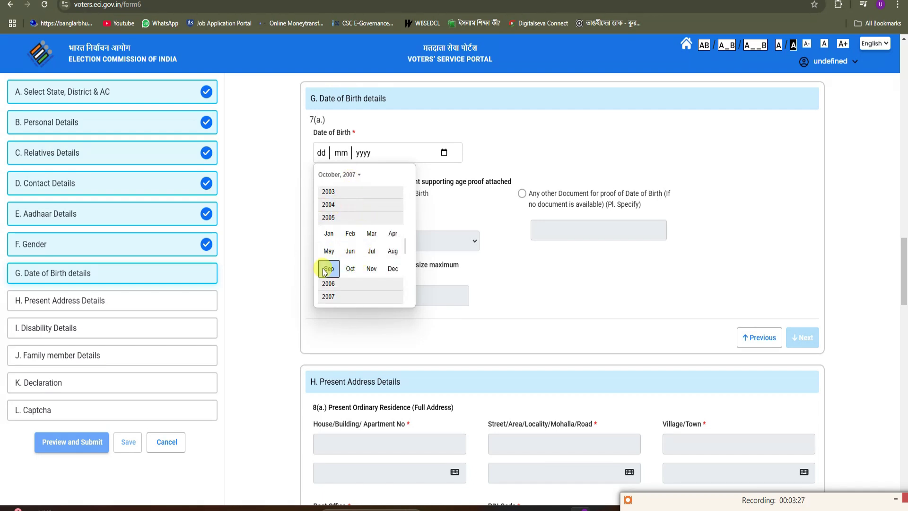
click(350, 251)
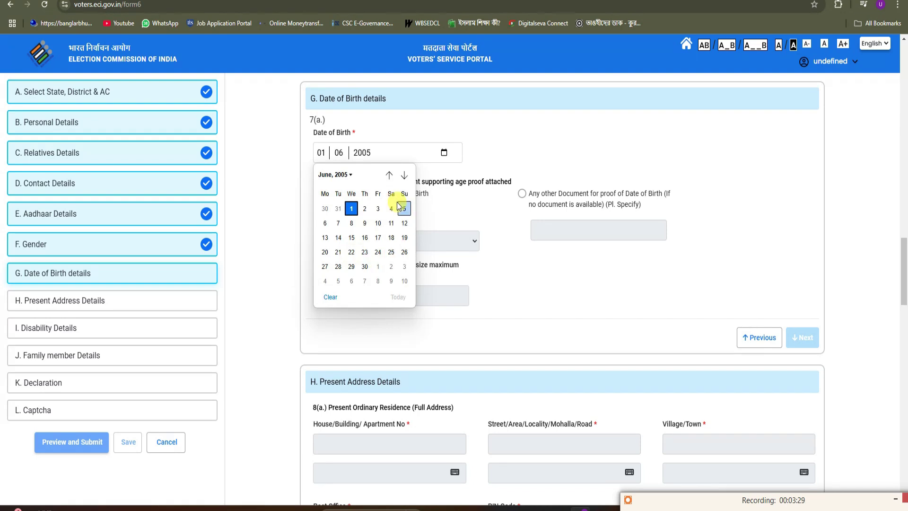
click(391, 238)
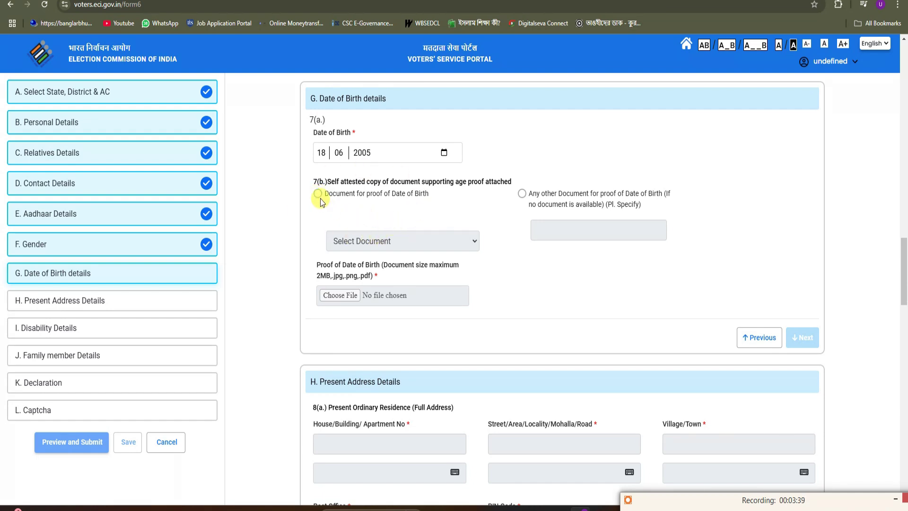
Choose the Class X or Class XII certificate as the proof of date of birth and proceed to Present Address Details
click(318, 194)
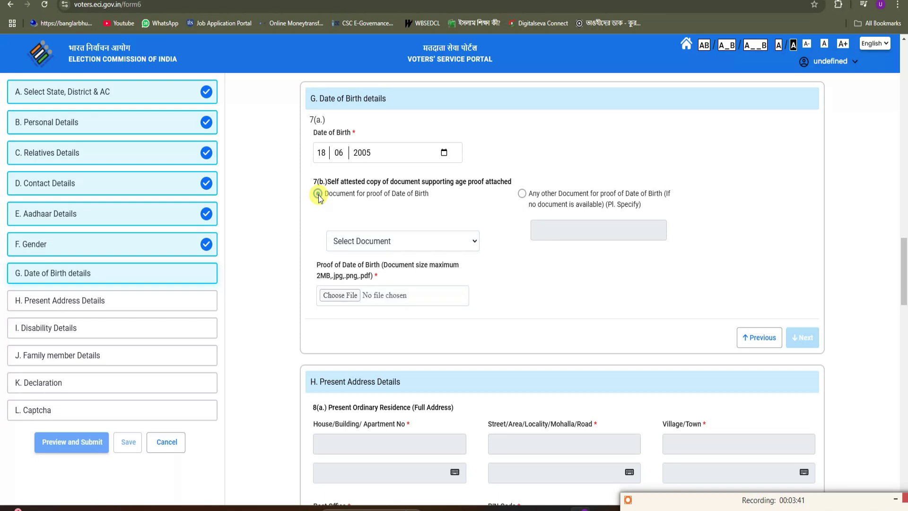
click(370, 245)
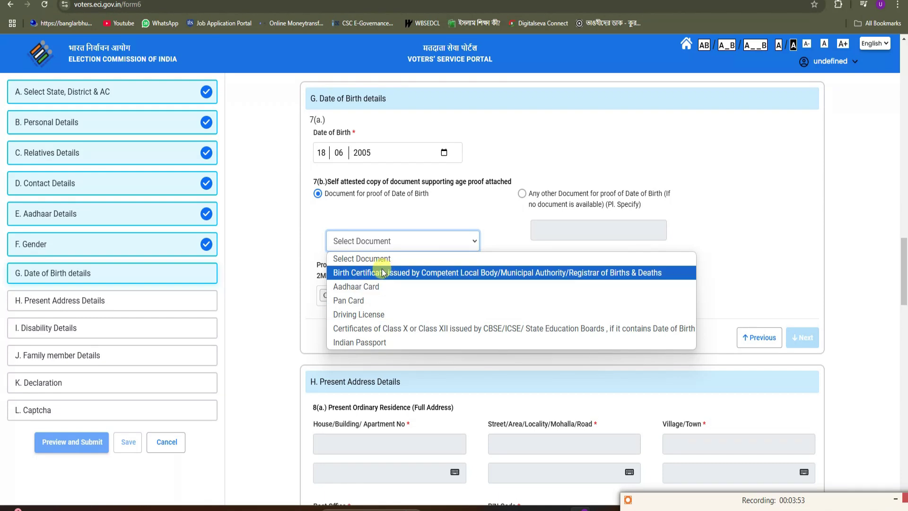
click(384, 328)
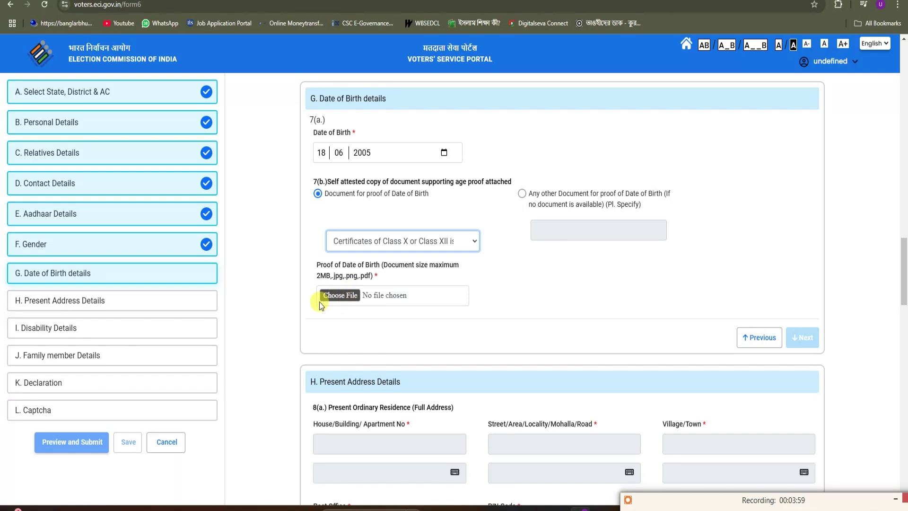
click(802, 337)
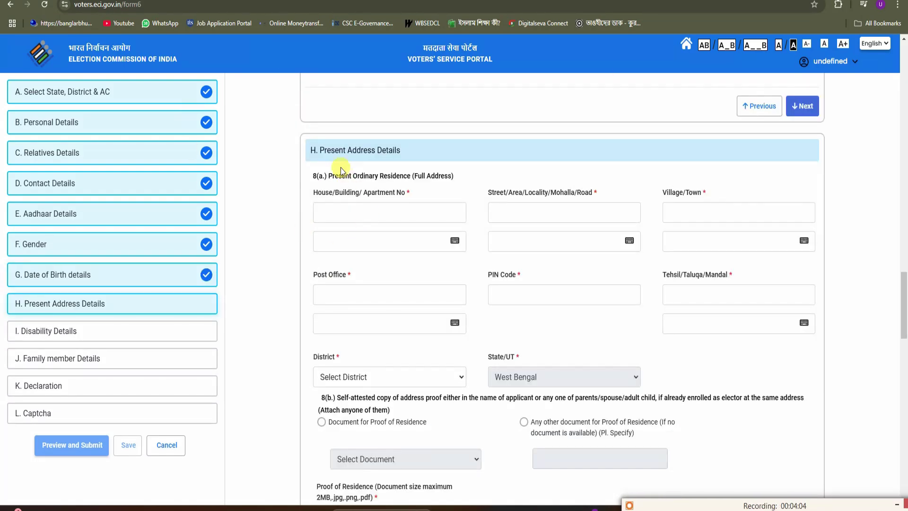
drag(345, 159, 405, 157)
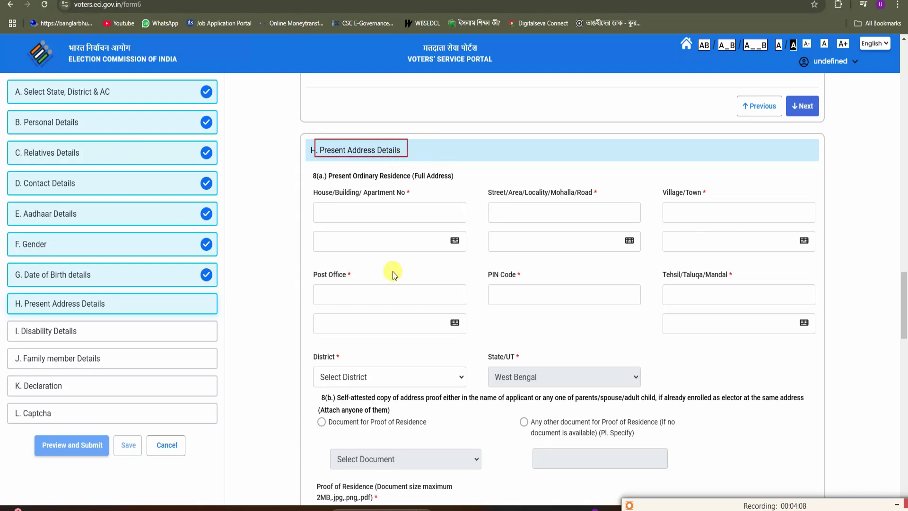
drag(406, 166, 467, 183)
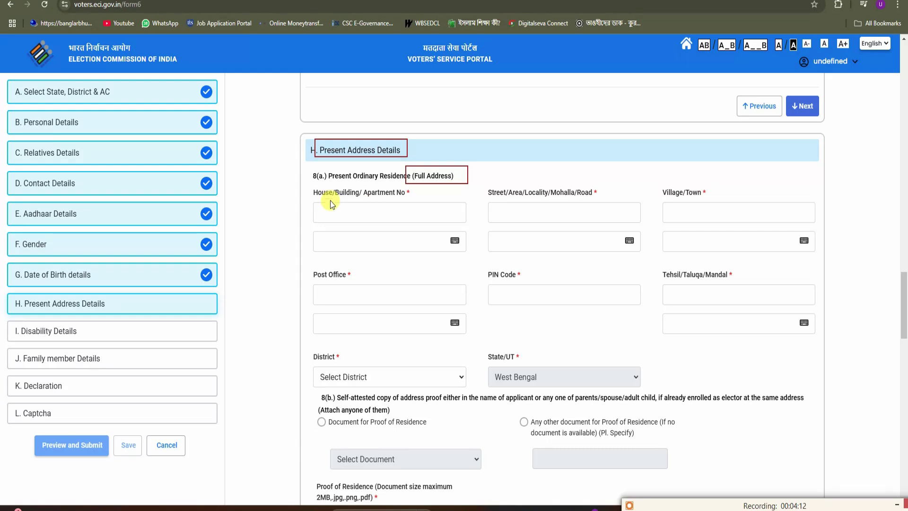
drag(322, 202, 431, 221)
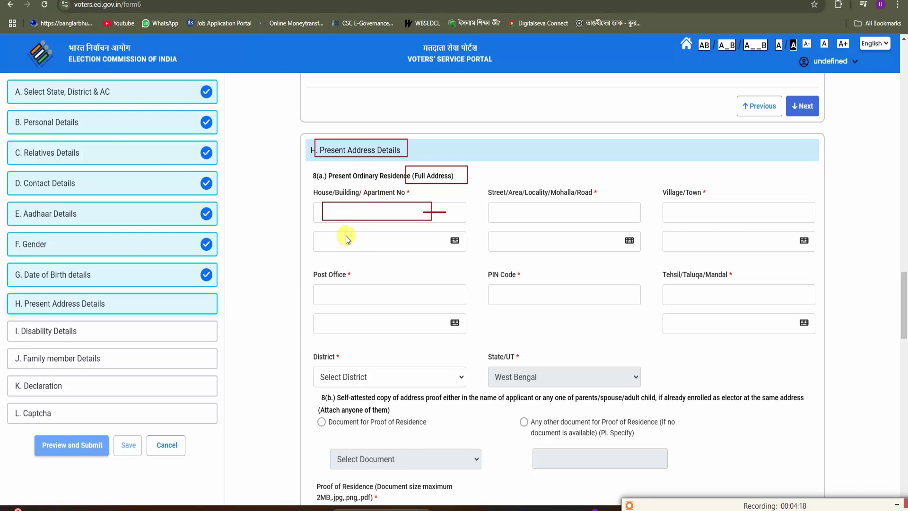
drag(334, 231, 391, 251)
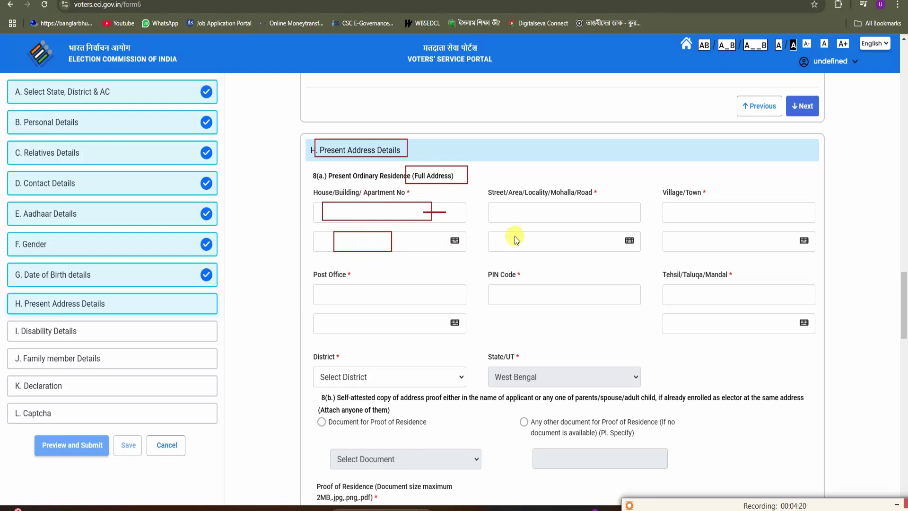
drag(491, 199, 575, 217)
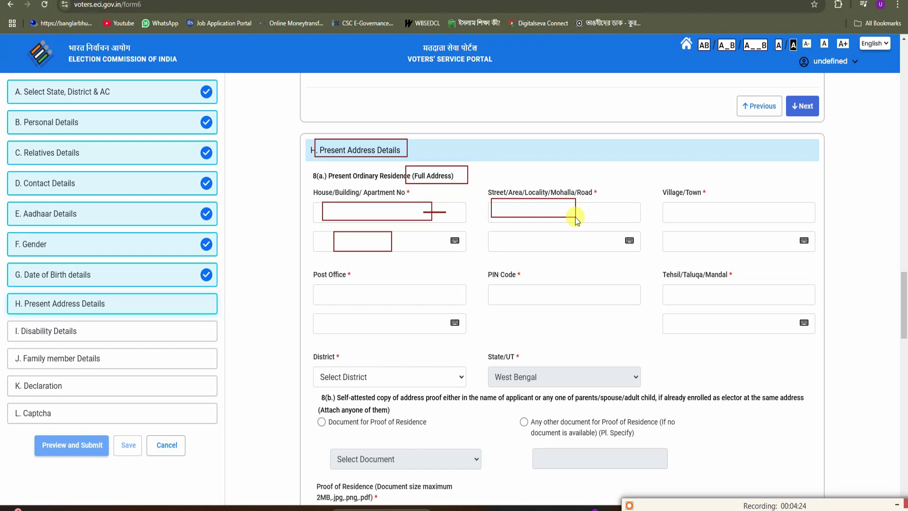
drag(593, 204, 594, 204)
drag(561, 251, 573, 252)
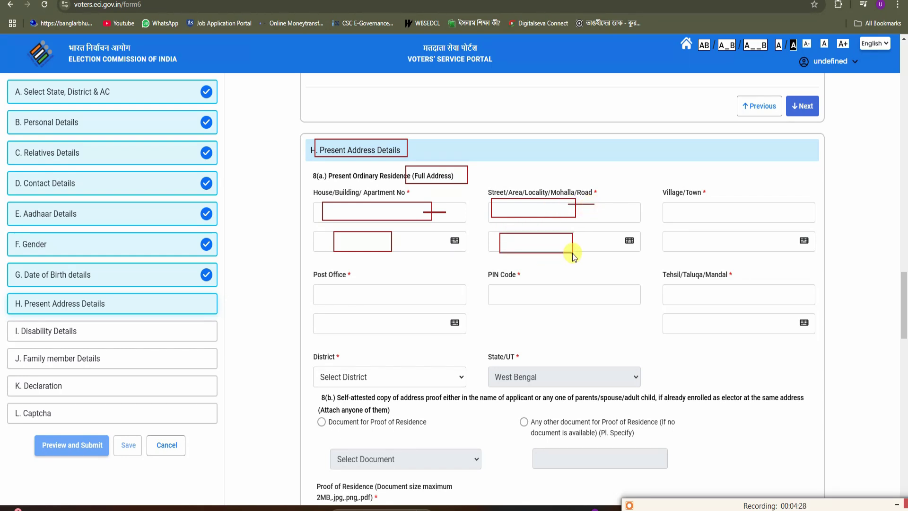
drag(673, 200, 707, 224)
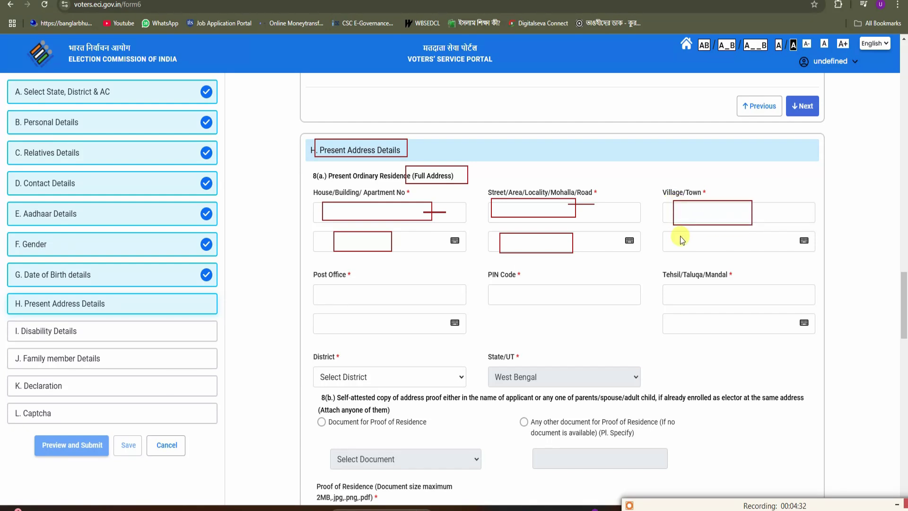
drag(677, 237, 760, 252)
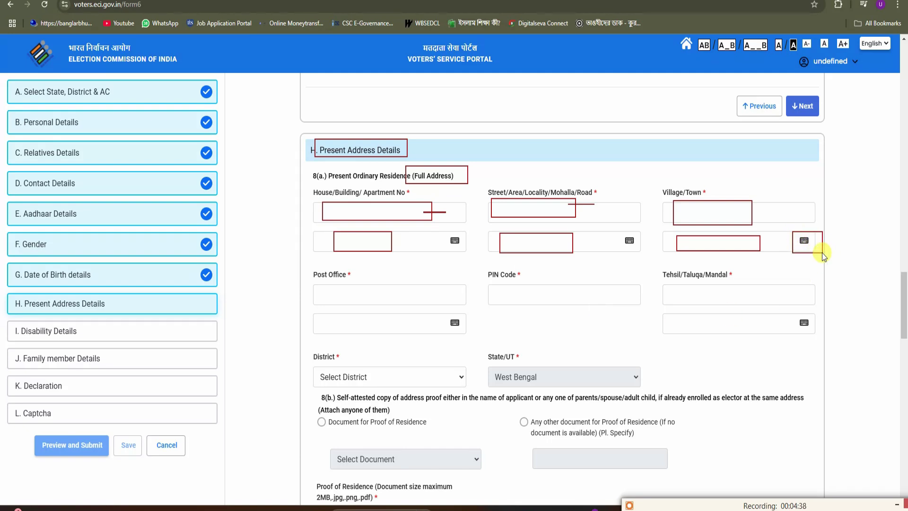
drag(348, 289, 408, 306)
drag(507, 287, 547, 296)
drag(681, 293, 725, 303)
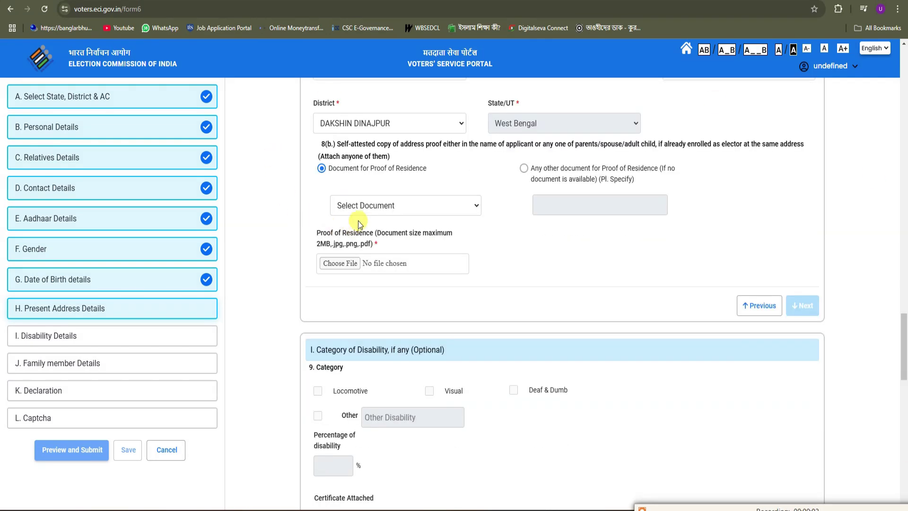
Choose Aadhaar Card as the document for proof of residence and proceed to Disability Details
click(371, 207)
click(371, 207)
click(373, 207)
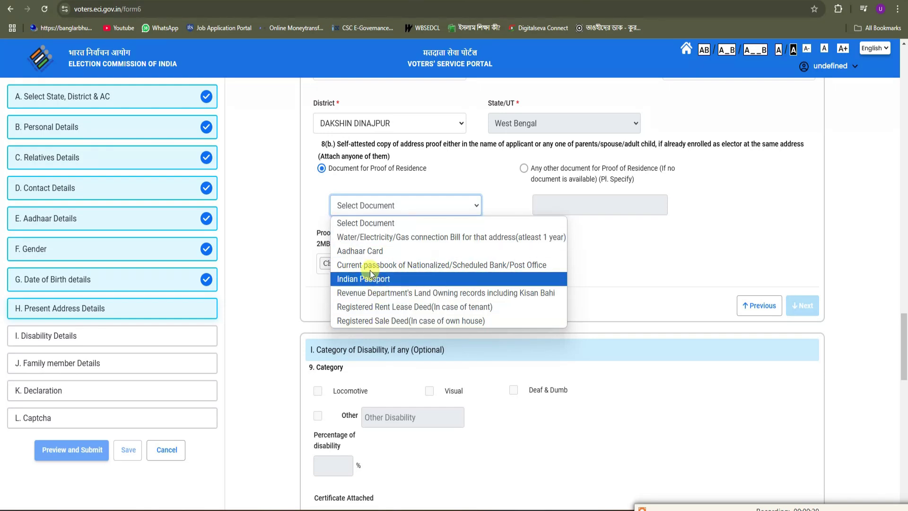
click(367, 251)
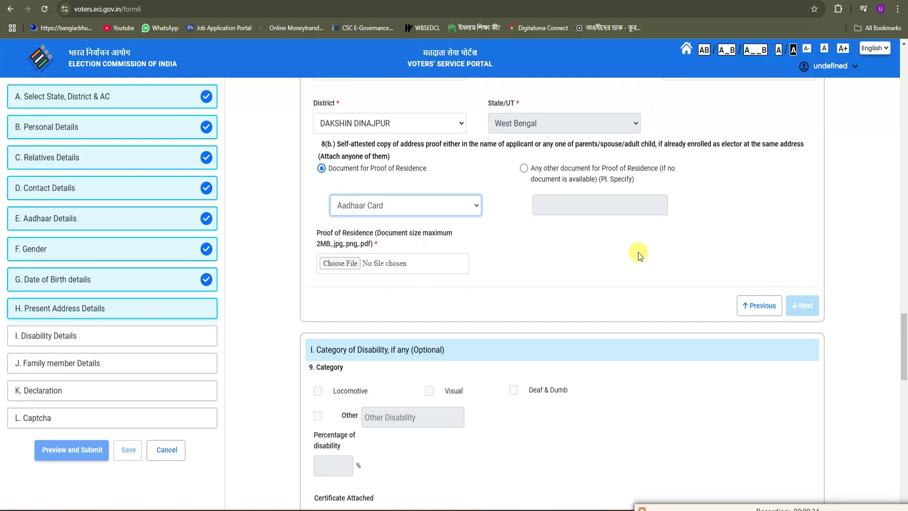
scroll(638, 252, down, 2)
click(801, 204)
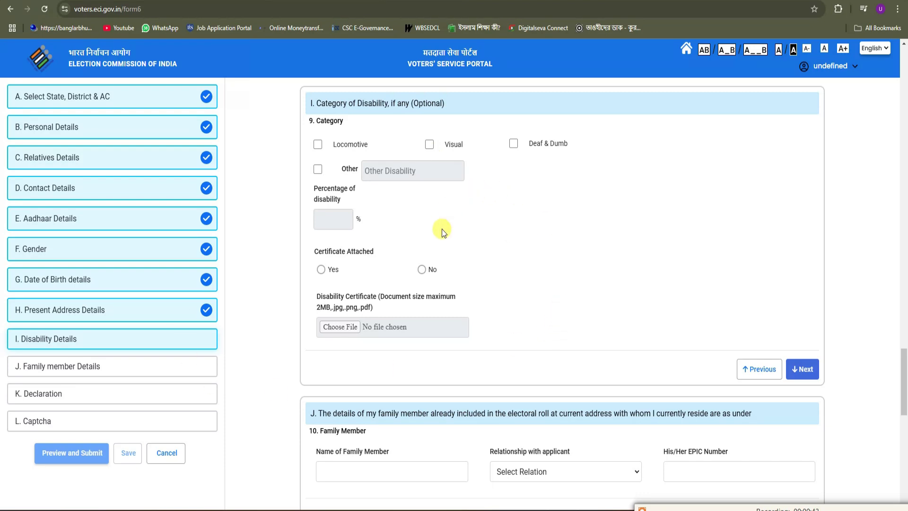
Leave the optional disability category blank and proceed to Family Member Details
double_click(454, 145)
click(456, 171)
click(803, 369)
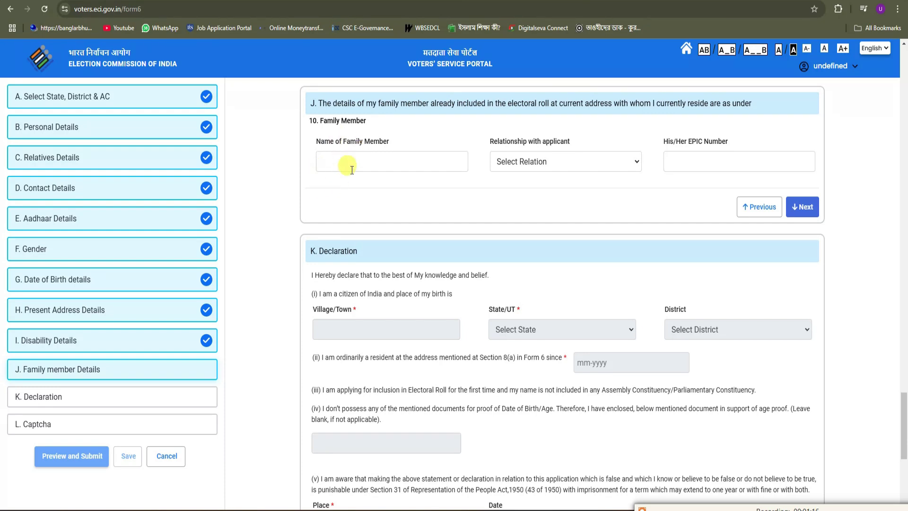
Set the family member's relationship with the applicant to Father and proceed to the Declaration section
click(543, 163)
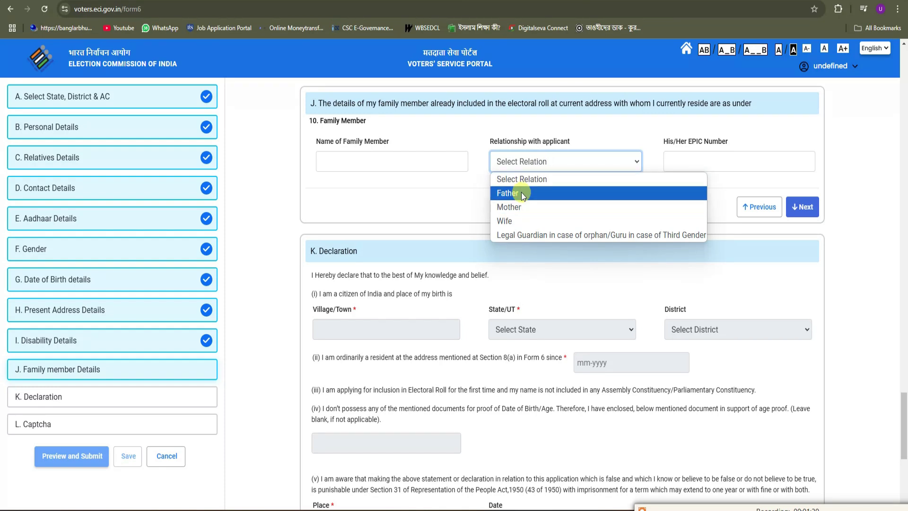
click(521, 192)
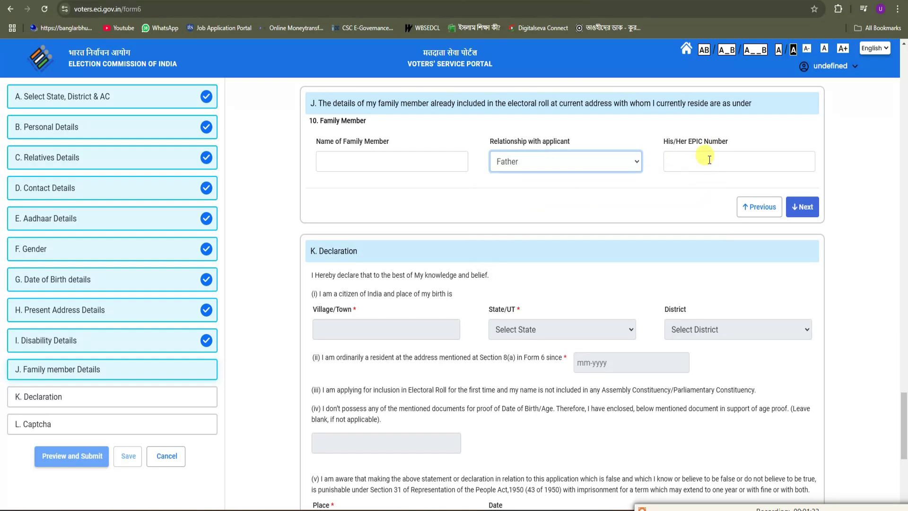
click(808, 208)
Set the place of birth in the declaration to the state West Bengal and the district DAKSHIN DINAJPUR
click(333, 182)
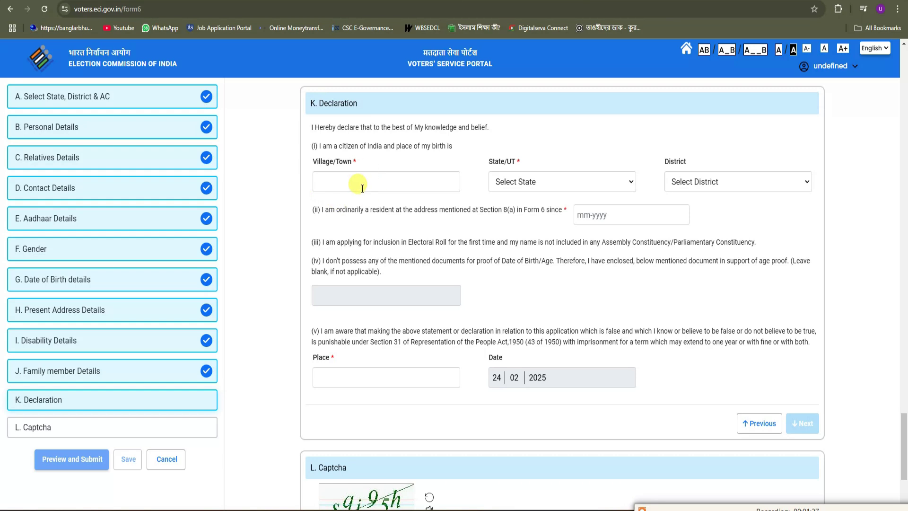
click(549, 181)
scroll(547, 274, down, 6)
click(519, 467)
click(713, 192)
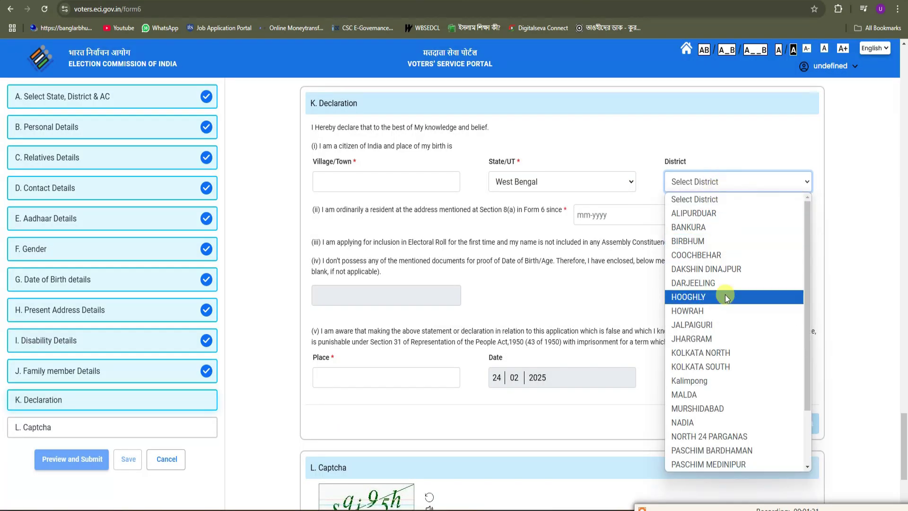
click(719, 311)
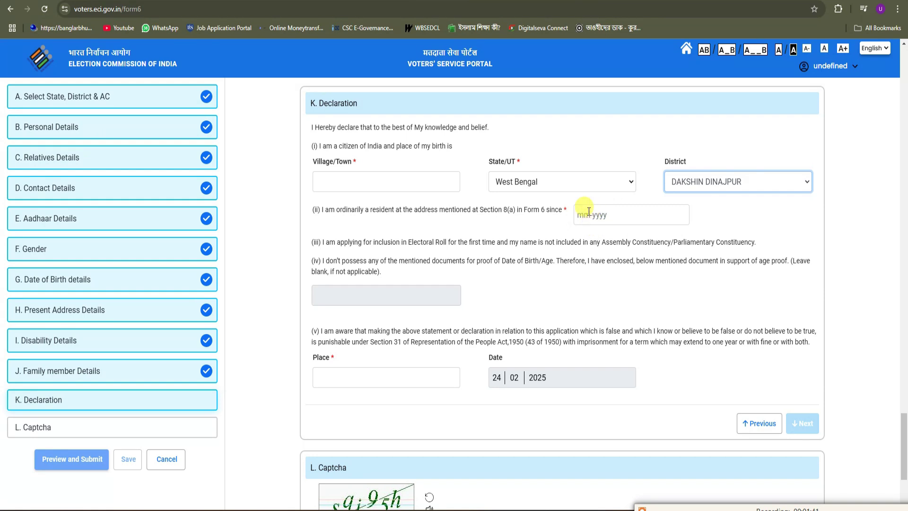
Complete the declaration with MOKK as the place and proceed to the Captcha section
click(606, 218)
click(550, 215)
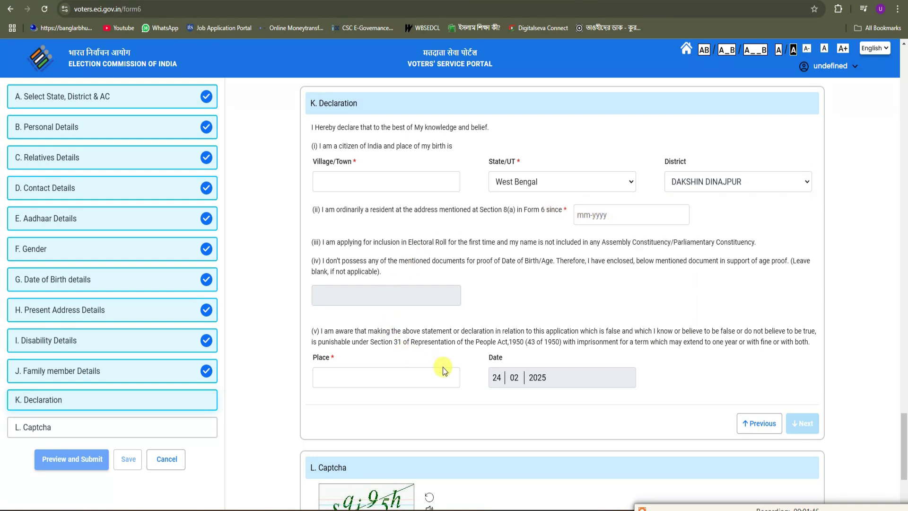
click(327, 378)
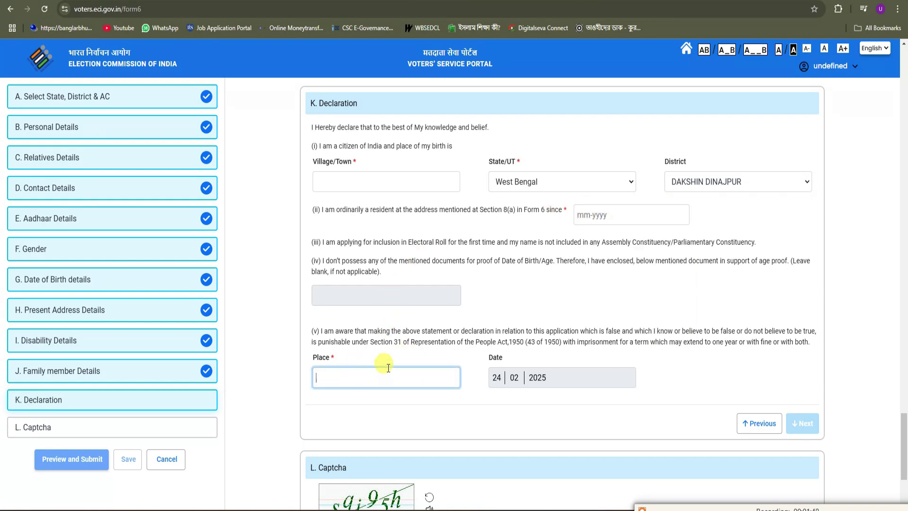
text(MOKK)
click(804, 432)
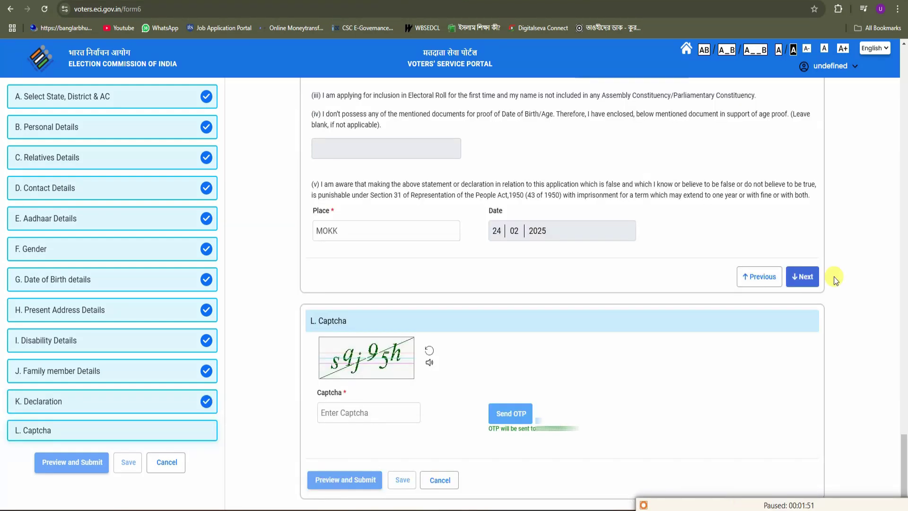
drag(315, 337, 448, 385)
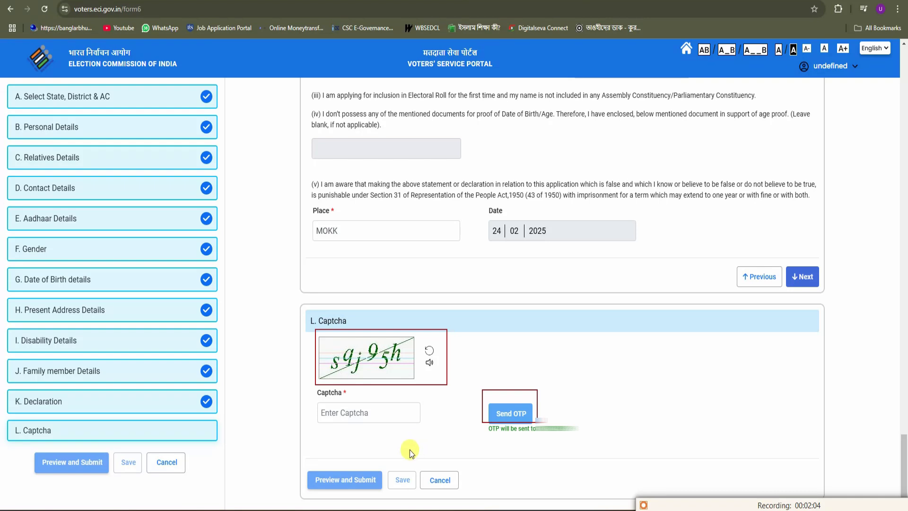
mouse_move(360, 429)
mouse_down()
mouse_move(458, 442)
mouse_move(415, 448)
mouse_up()
drag(313, 474, 372, 494)
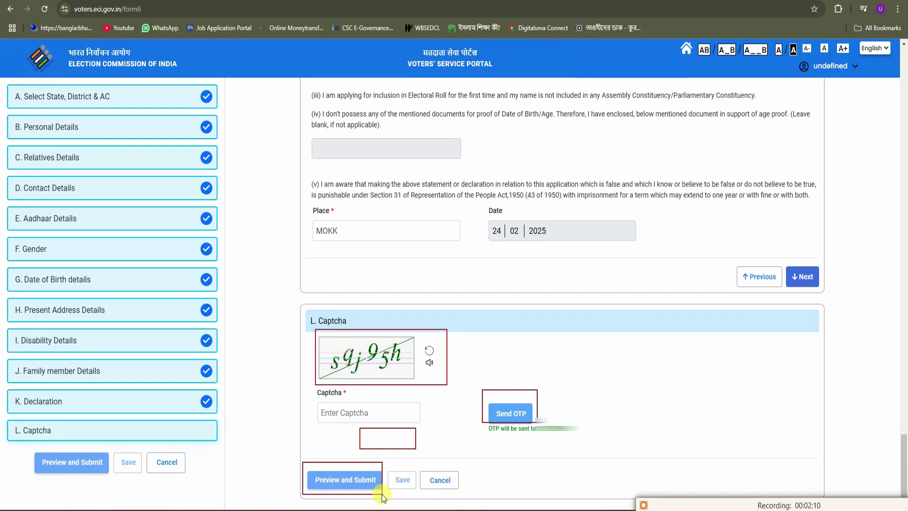
Preview the completed Form 6 through to its end and submit the application
click(381, 494)
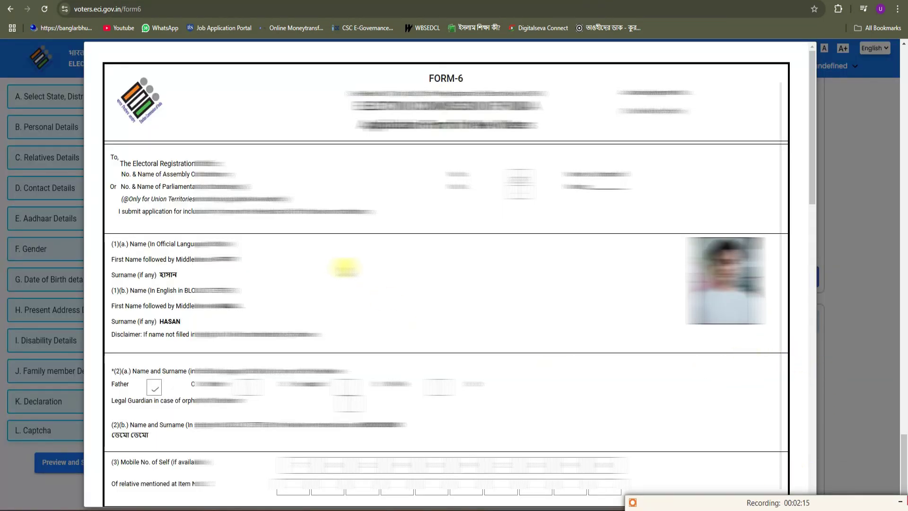
scroll(361, 241, down, 4)
scroll(376, 284, down, 12)
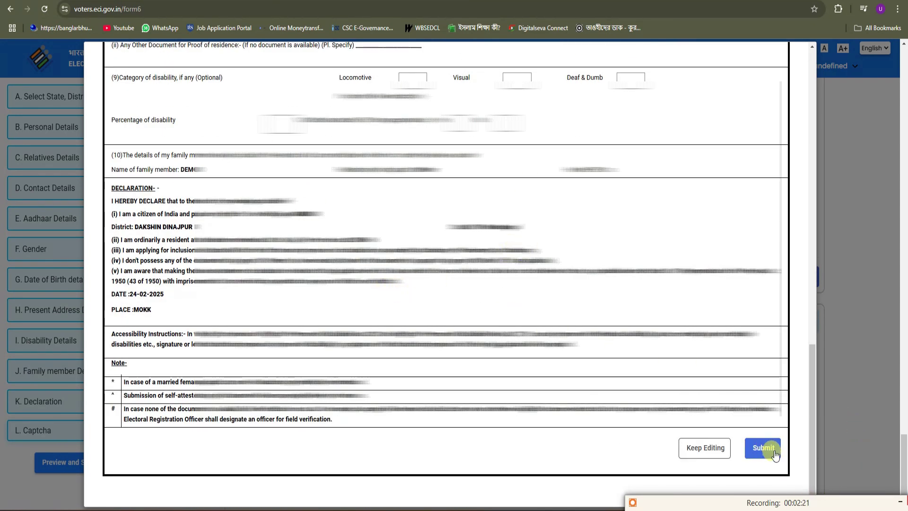
click(764, 450)
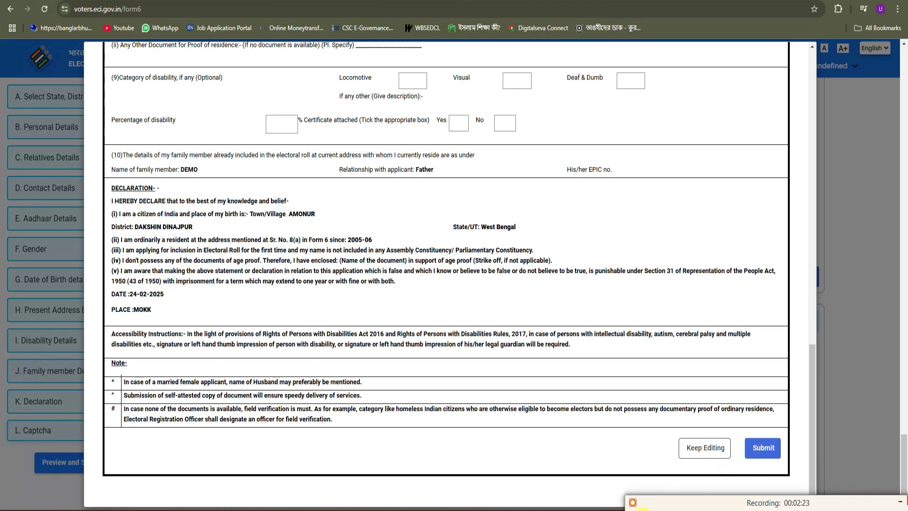
click(730, 293)
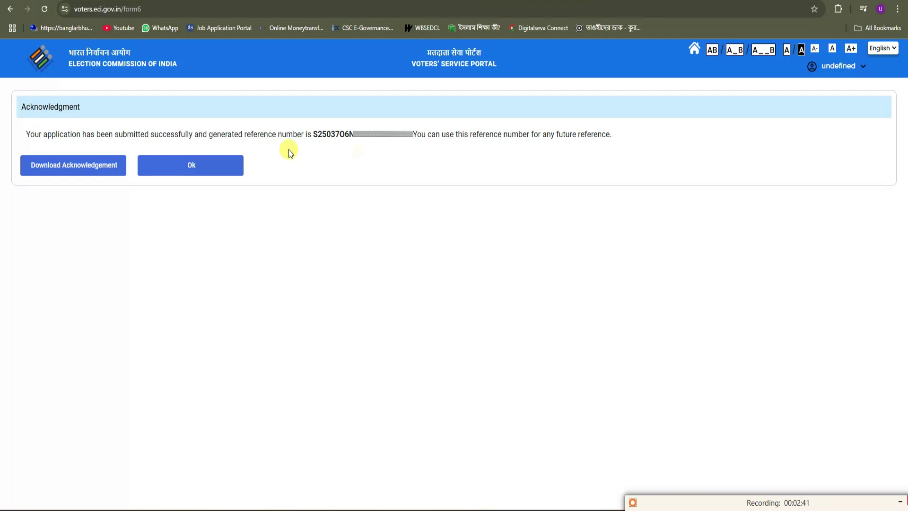
Select the application's reference number, then download the acknowledgement and view the resulting PDF
drag(313, 136, 414, 135)
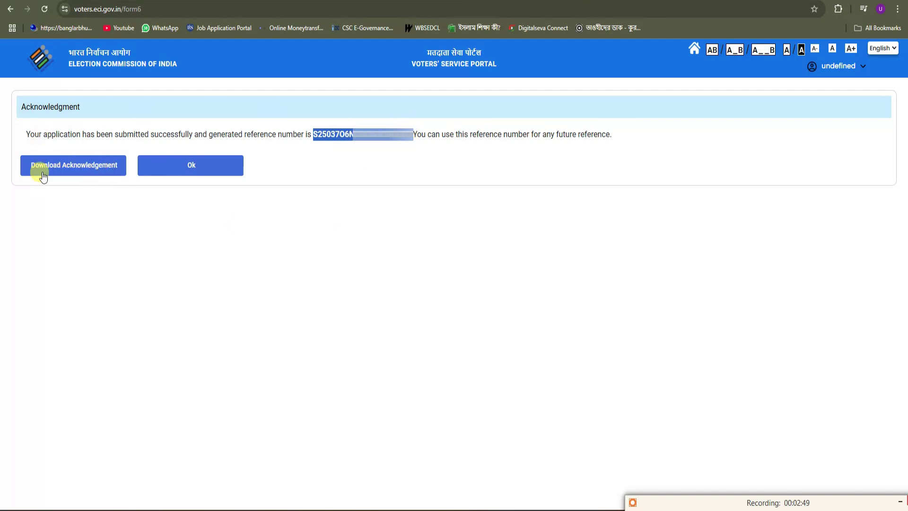
click(85, 172)
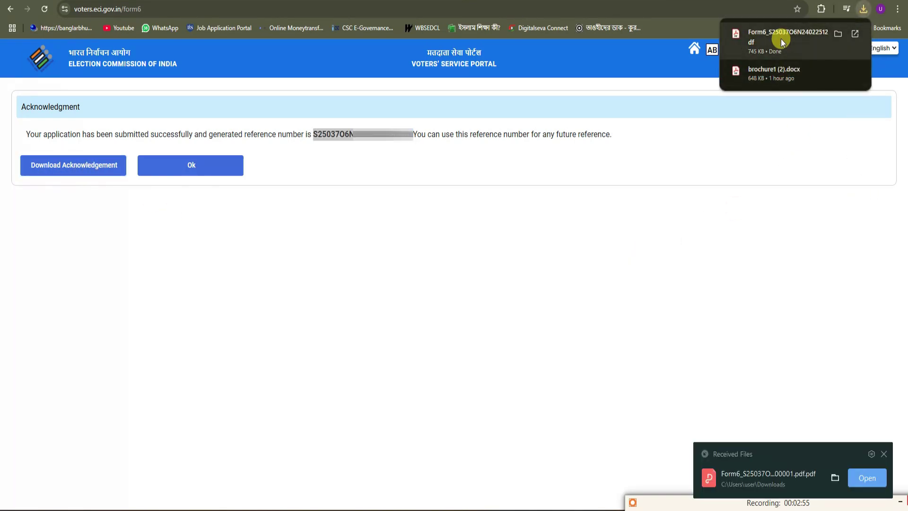
click(781, 39)
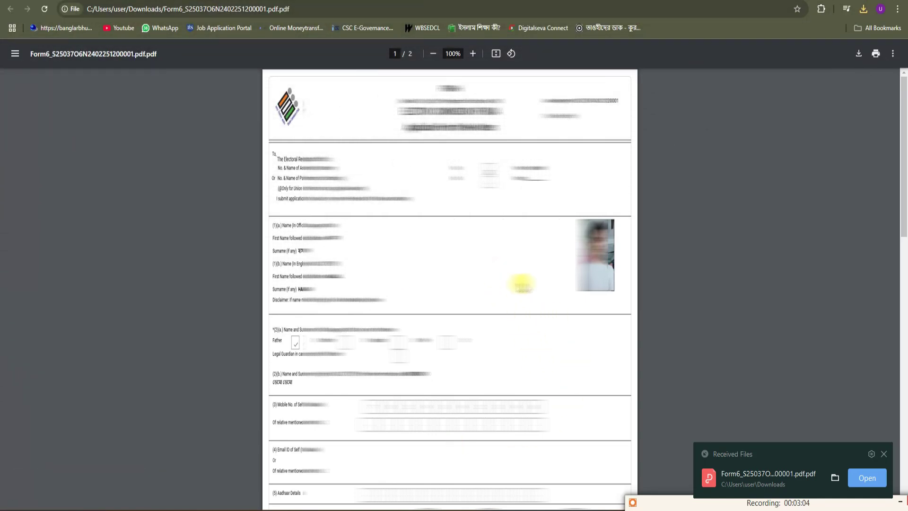
key(ctrl+w)
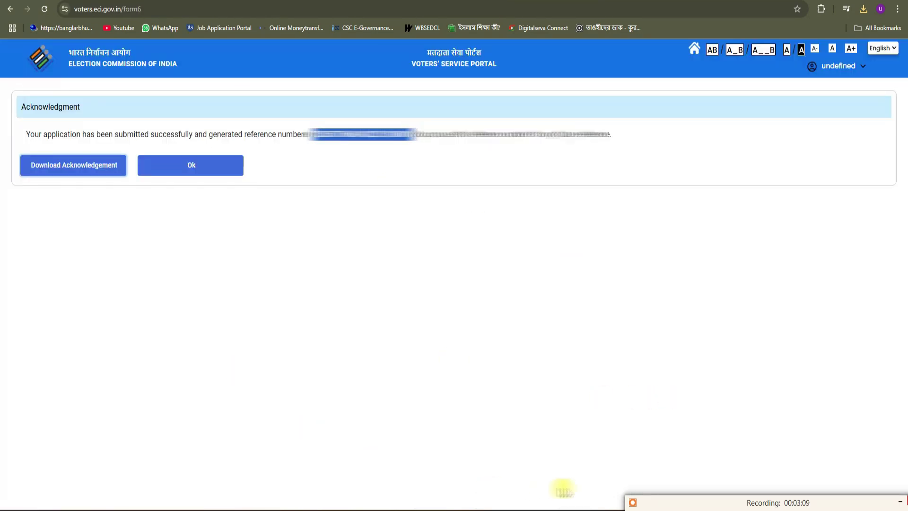
Return to the portal's home page and open the Track Application Status service
click(695, 47)
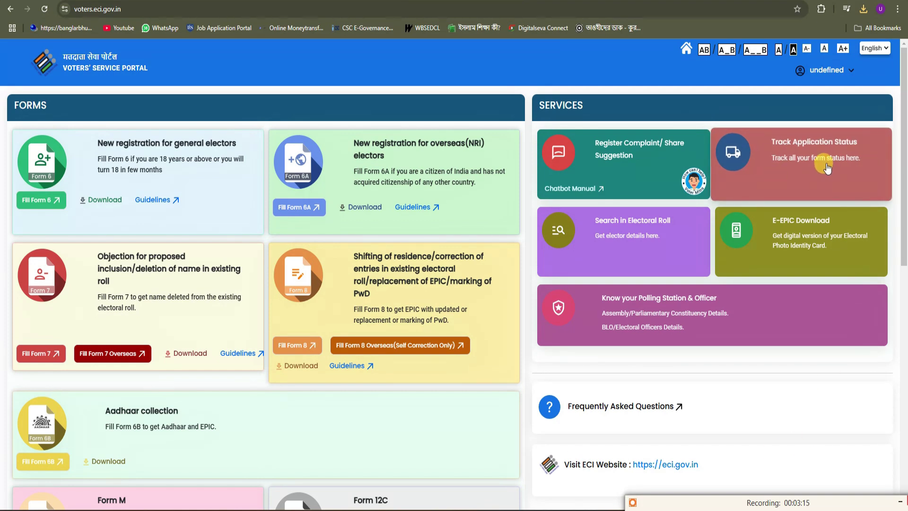
click(814, 156)
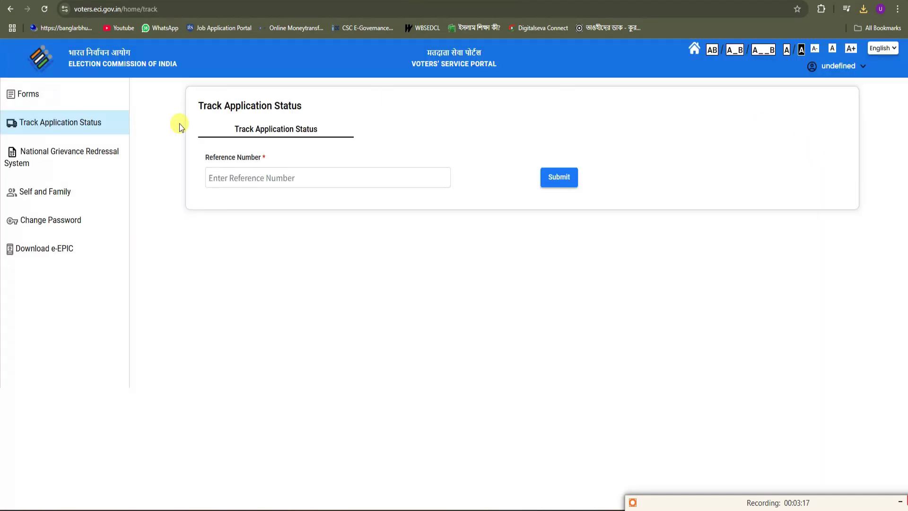